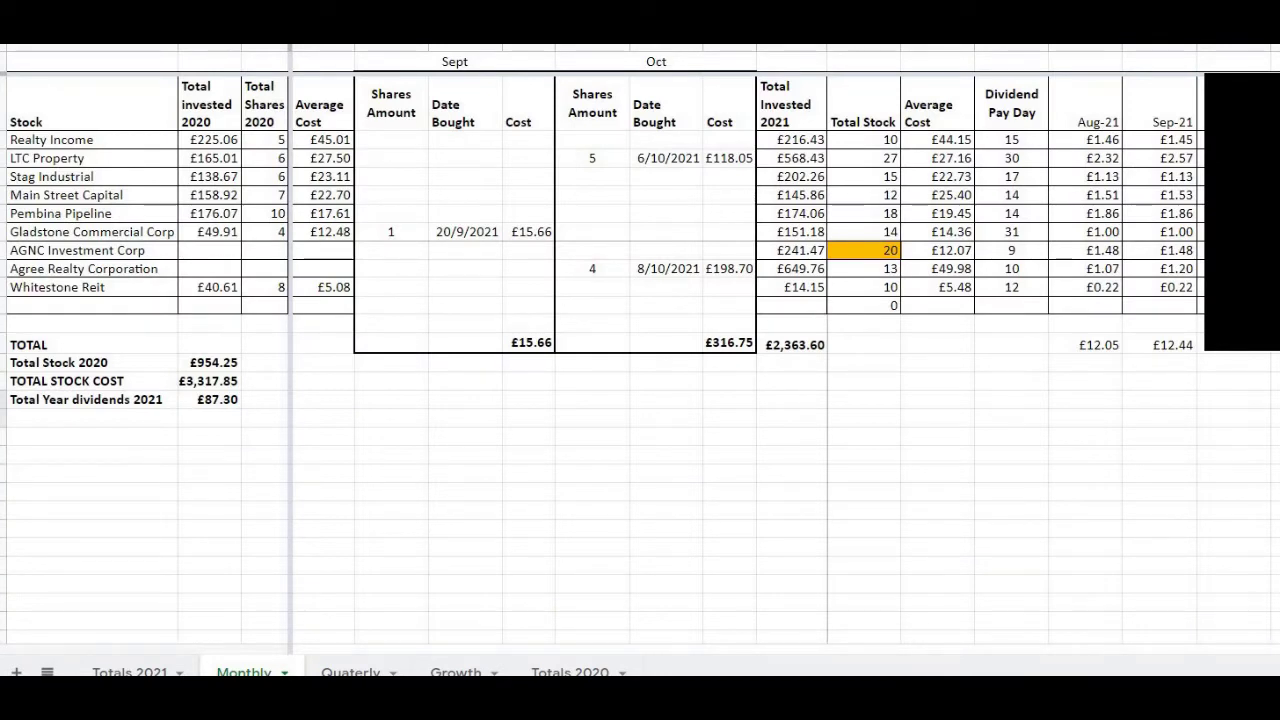
# Review the Gladstone Commercial Corp September purchase and each stock's Sep-21 dividend from Realty Income to Whitestone Reit, including the total, on the Monthly sheet
pyautogui.click(3, 231)
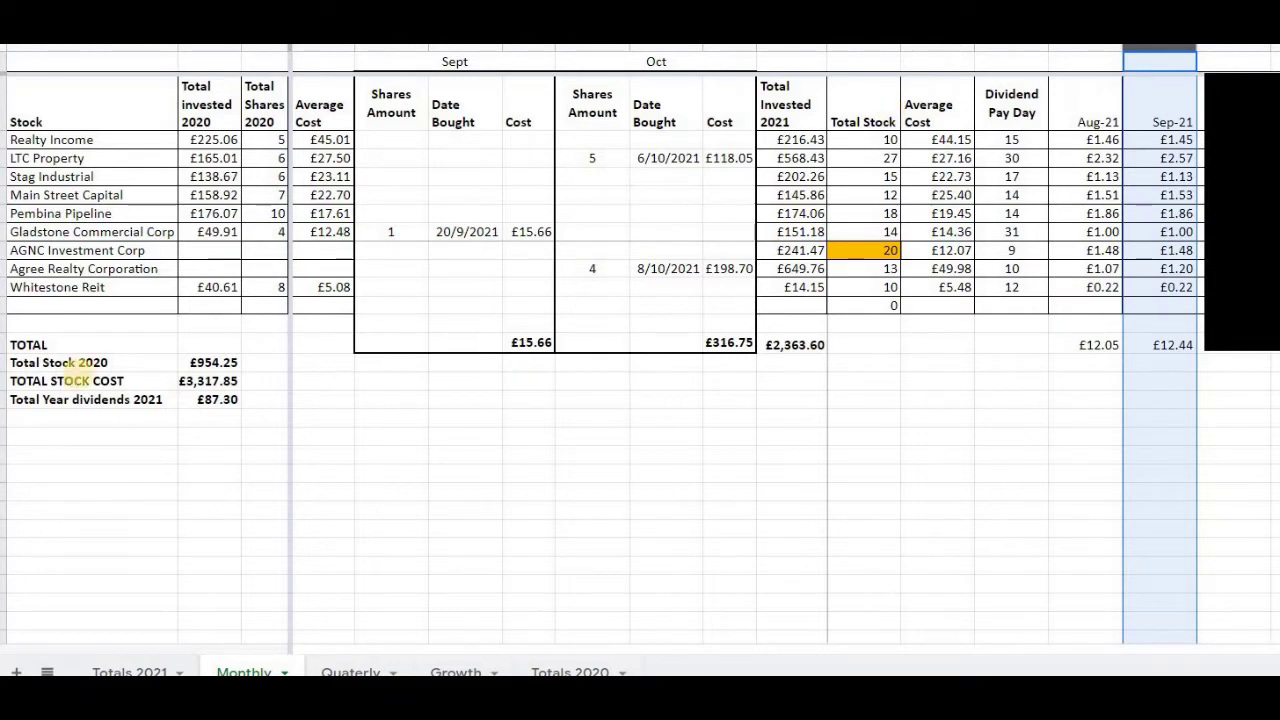
pyautogui.click(3, 139)
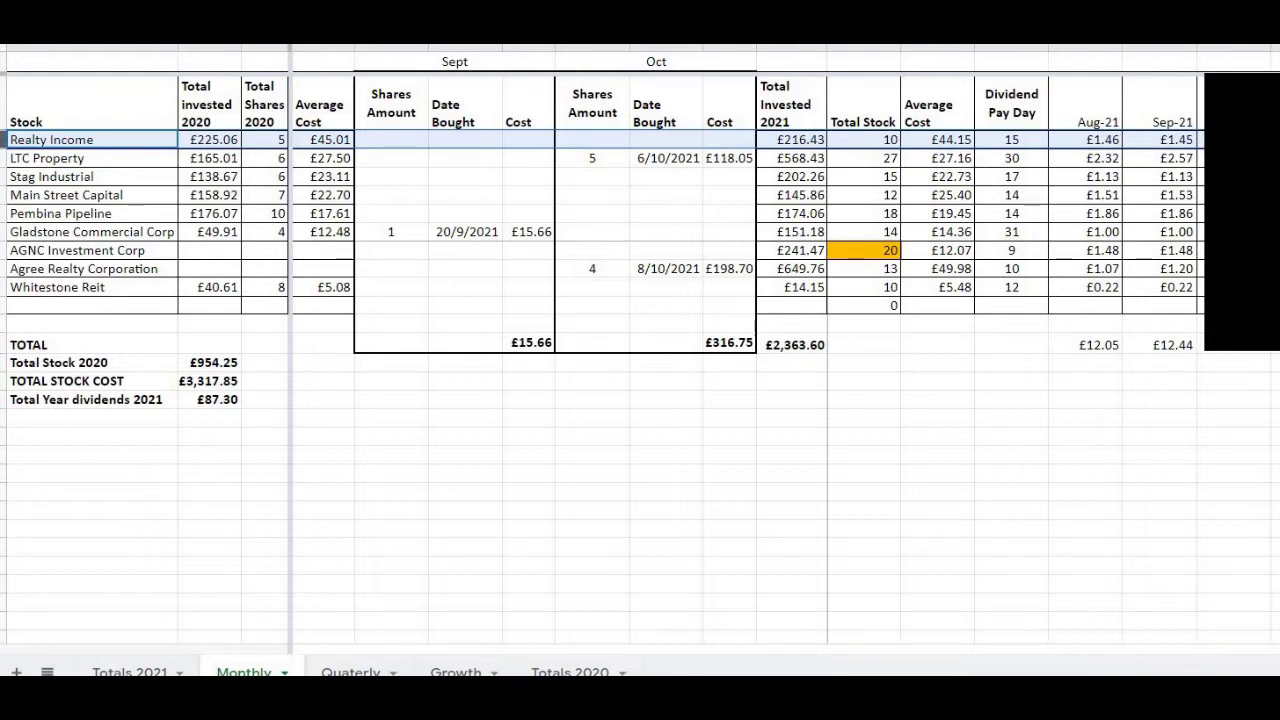
pyautogui.click(3, 158)
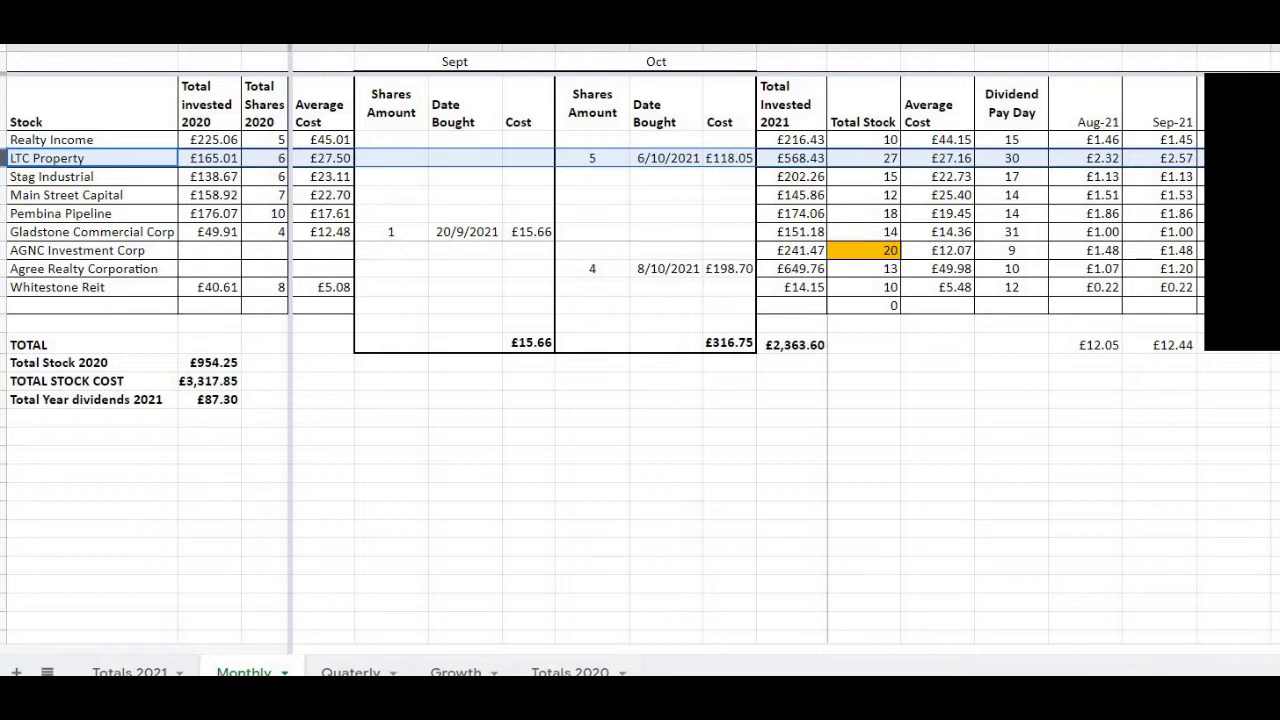
pyautogui.click(3, 176)
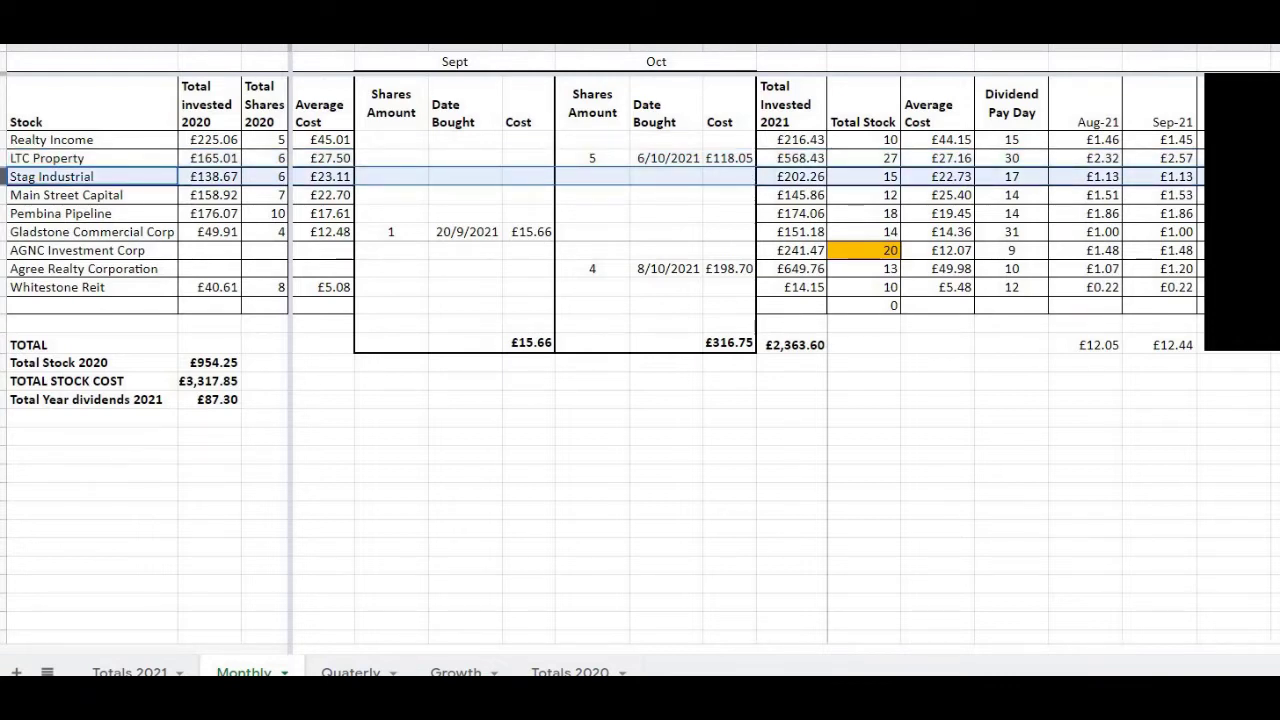
pyautogui.click(3, 195)
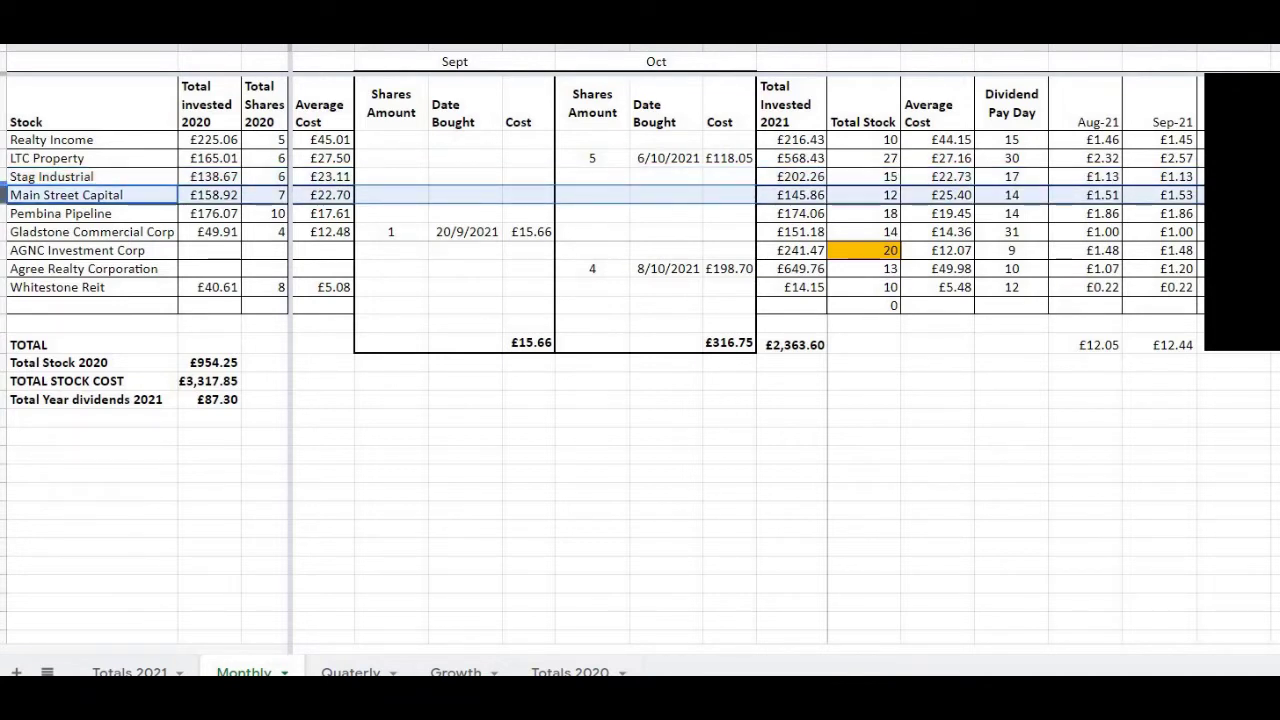
pyautogui.click(4, 210)
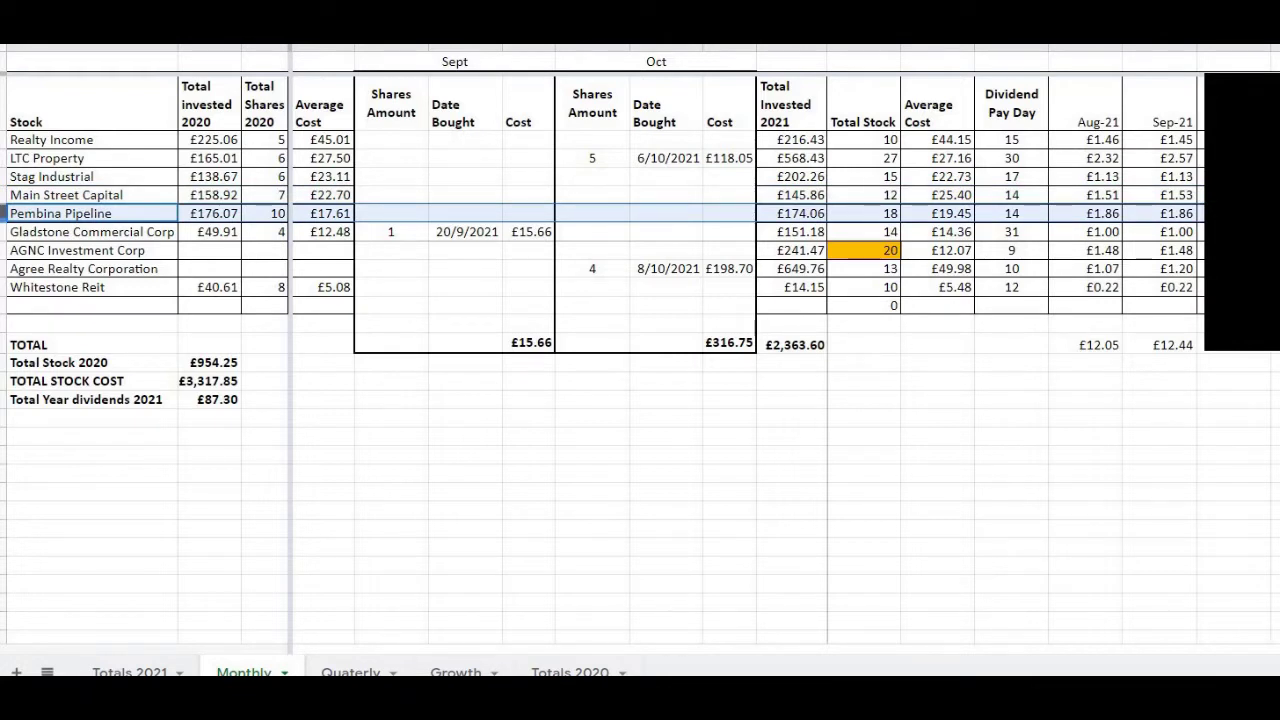
pyautogui.click(3, 231)
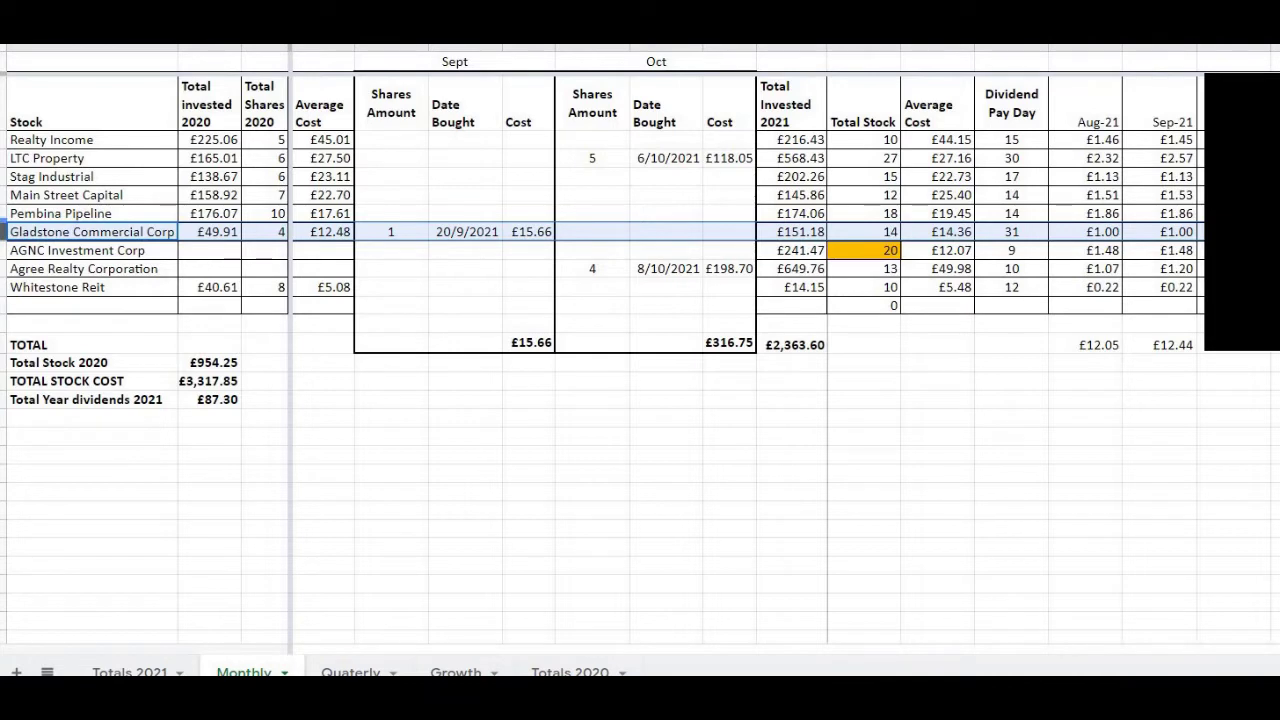
pyautogui.click(3, 250)
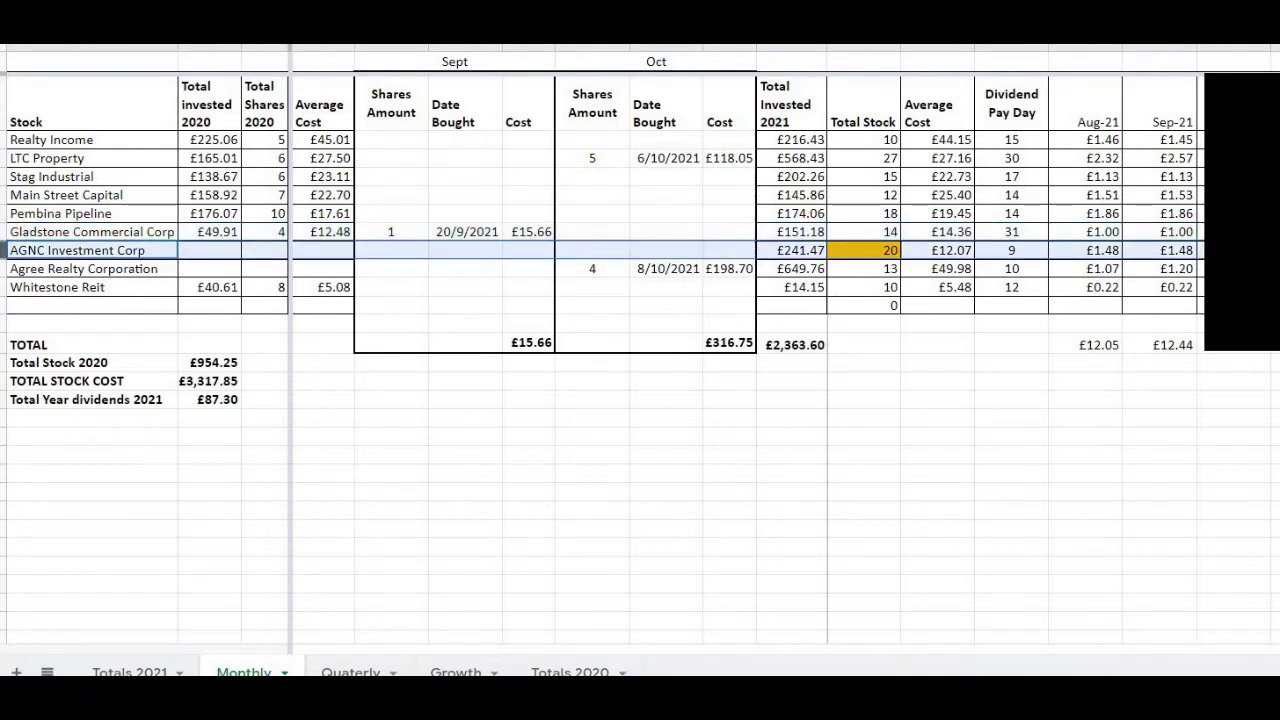
pyautogui.click(3, 268)
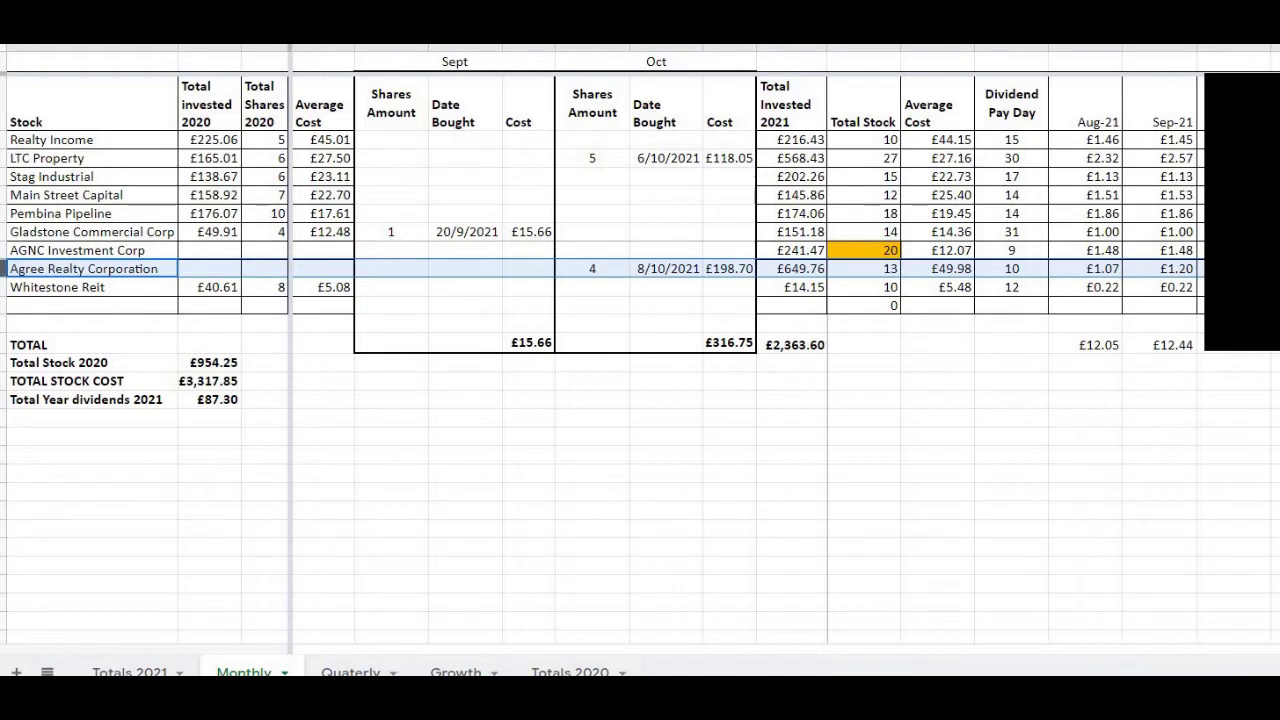
pyautogui.click(3, 287)
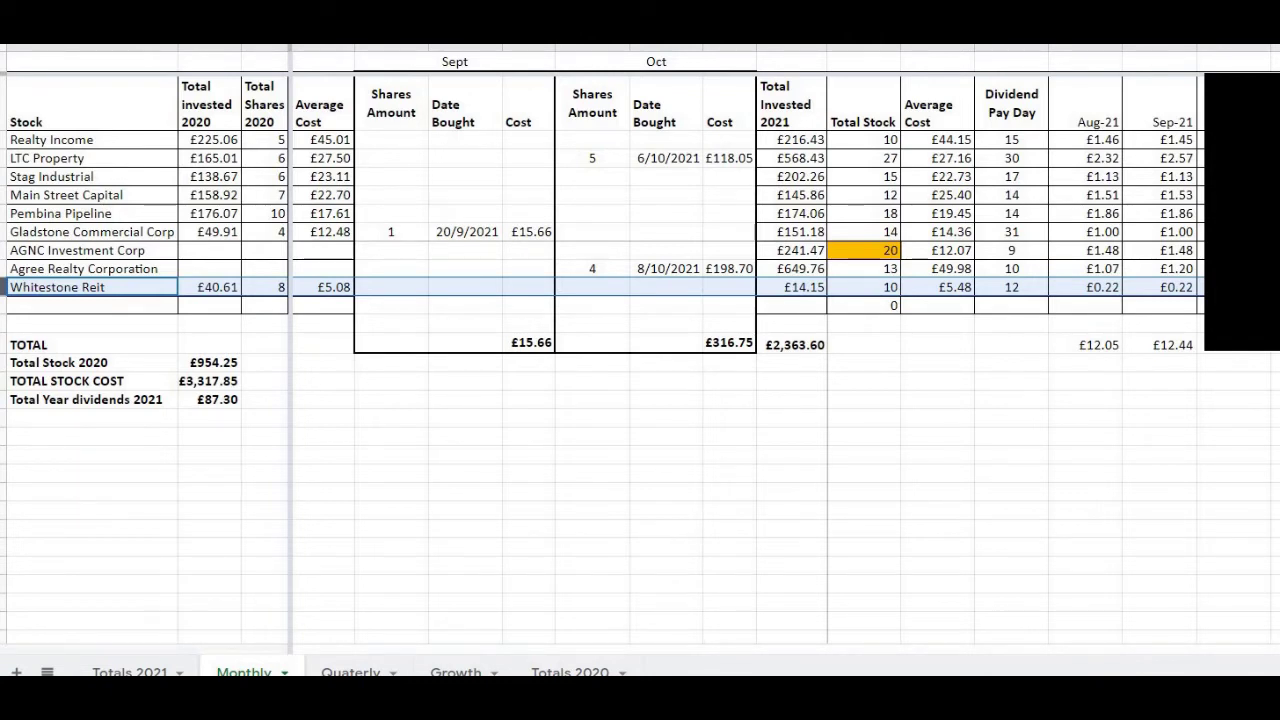
pyautogui.click(1168, 345)
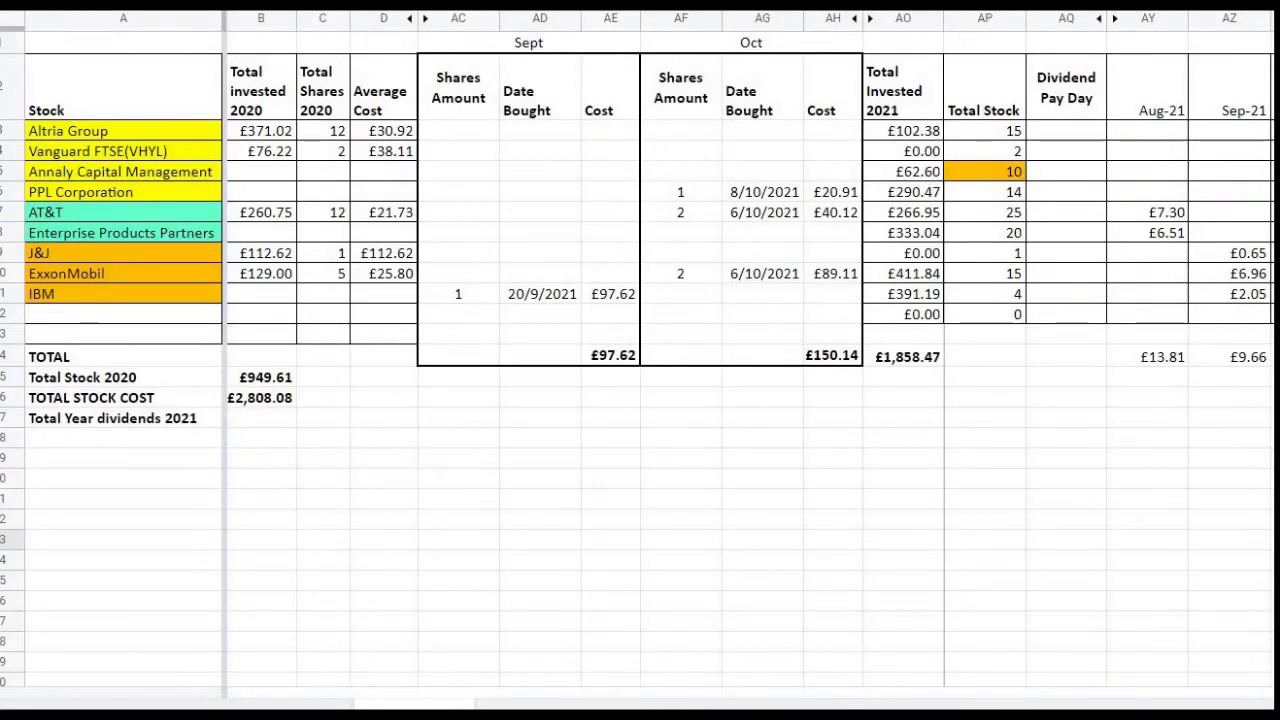
# Review IBM's September purchase and the Sep-21 dividends of J&J, ExxonMobil and IBM, including the column total, on the quarterly stock sheet
pyautogui.click(8, 294)
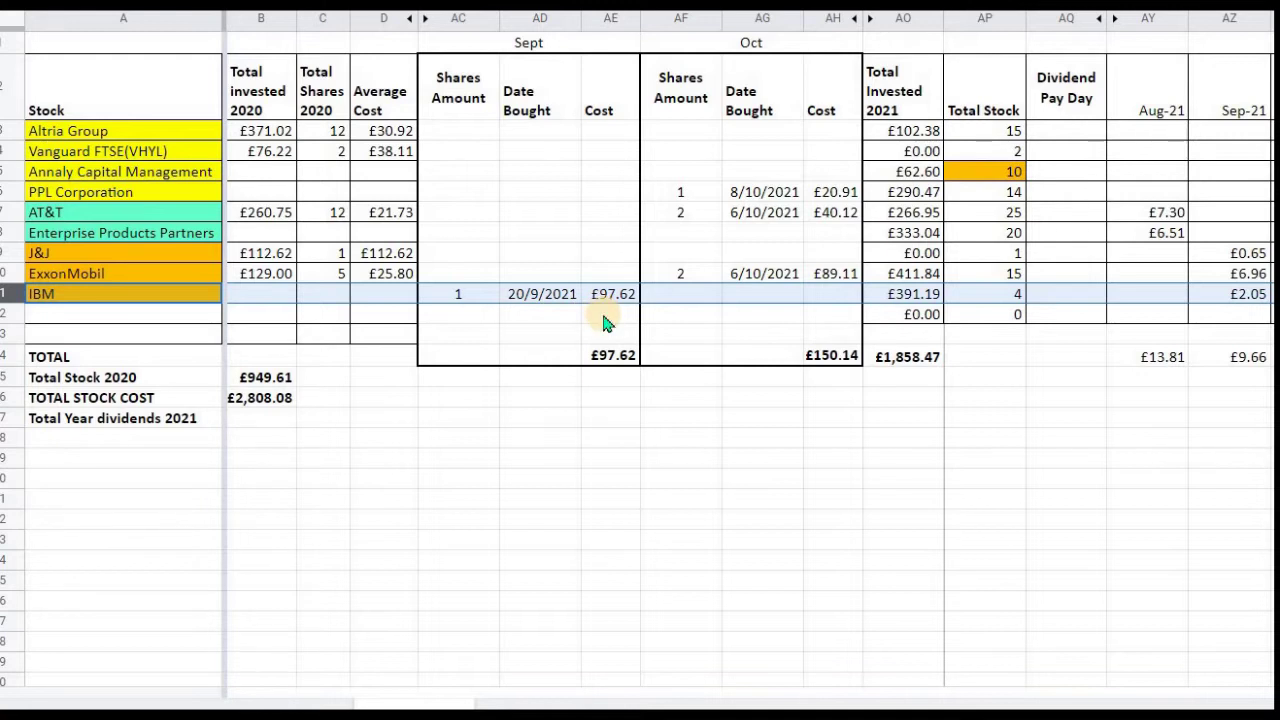
pyautogui.click(1229, 18)
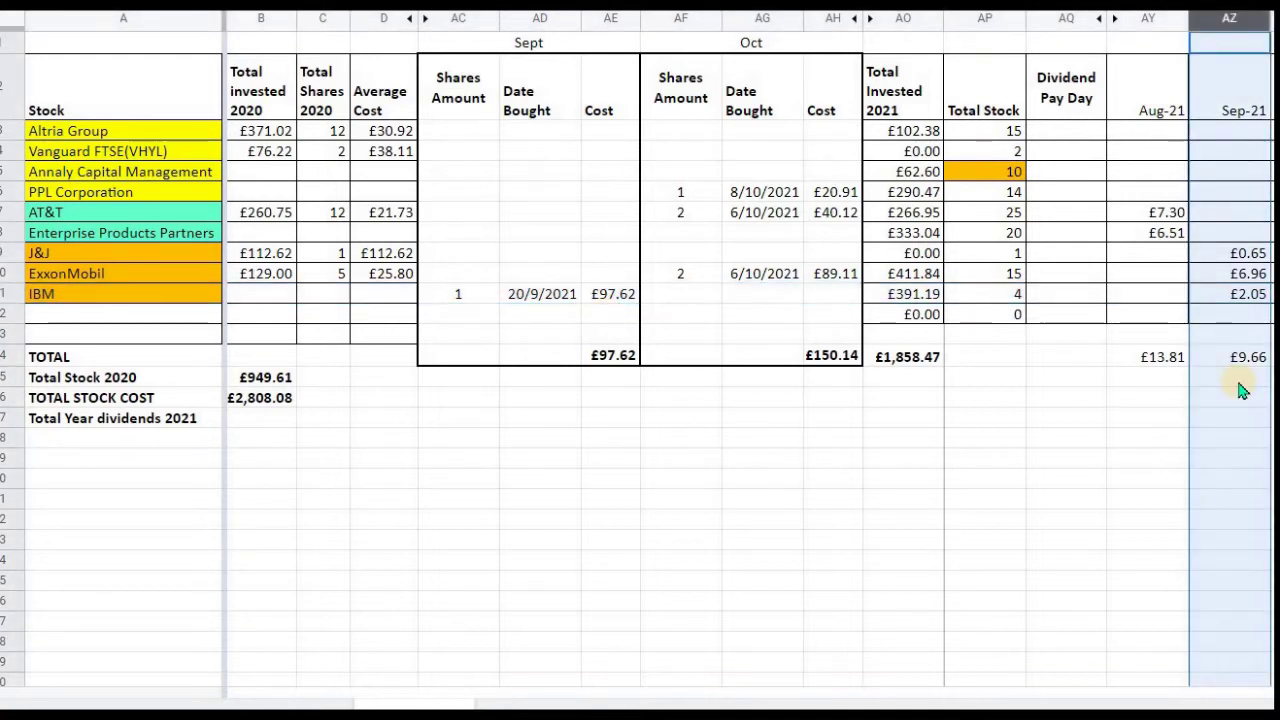
pyautogui.click(13, 256)
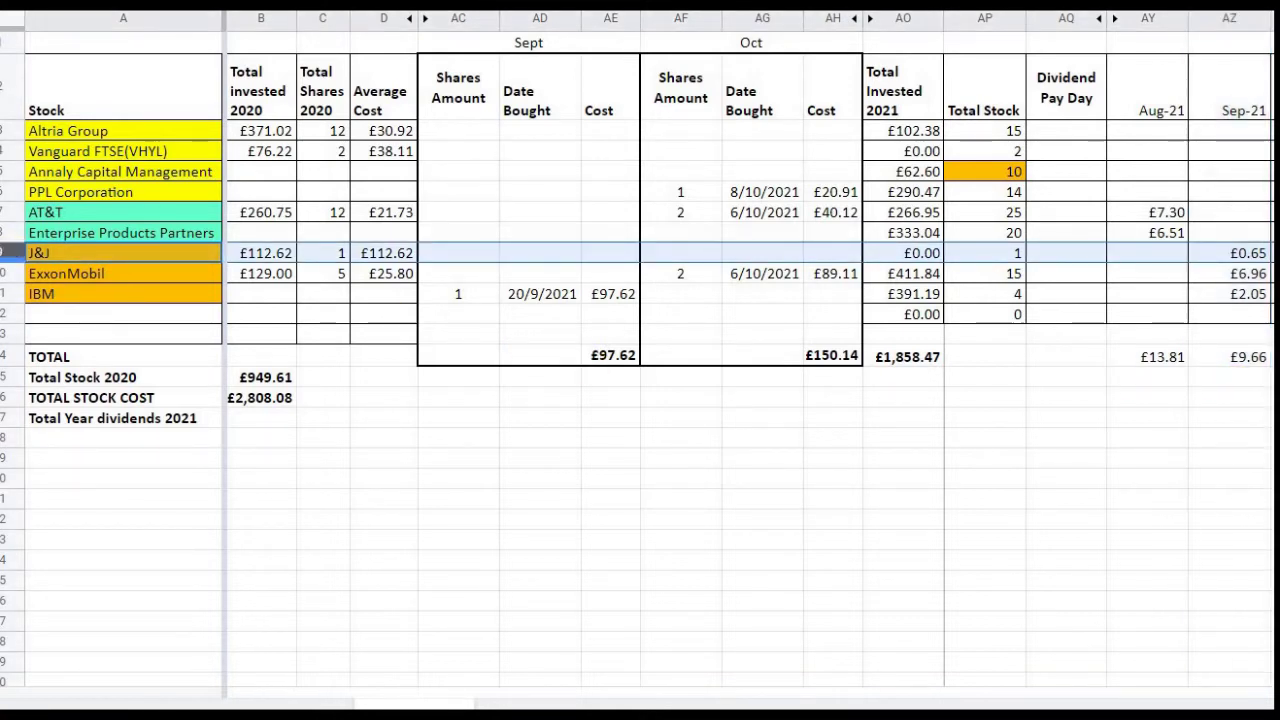
pyautogui.click(13, 273)
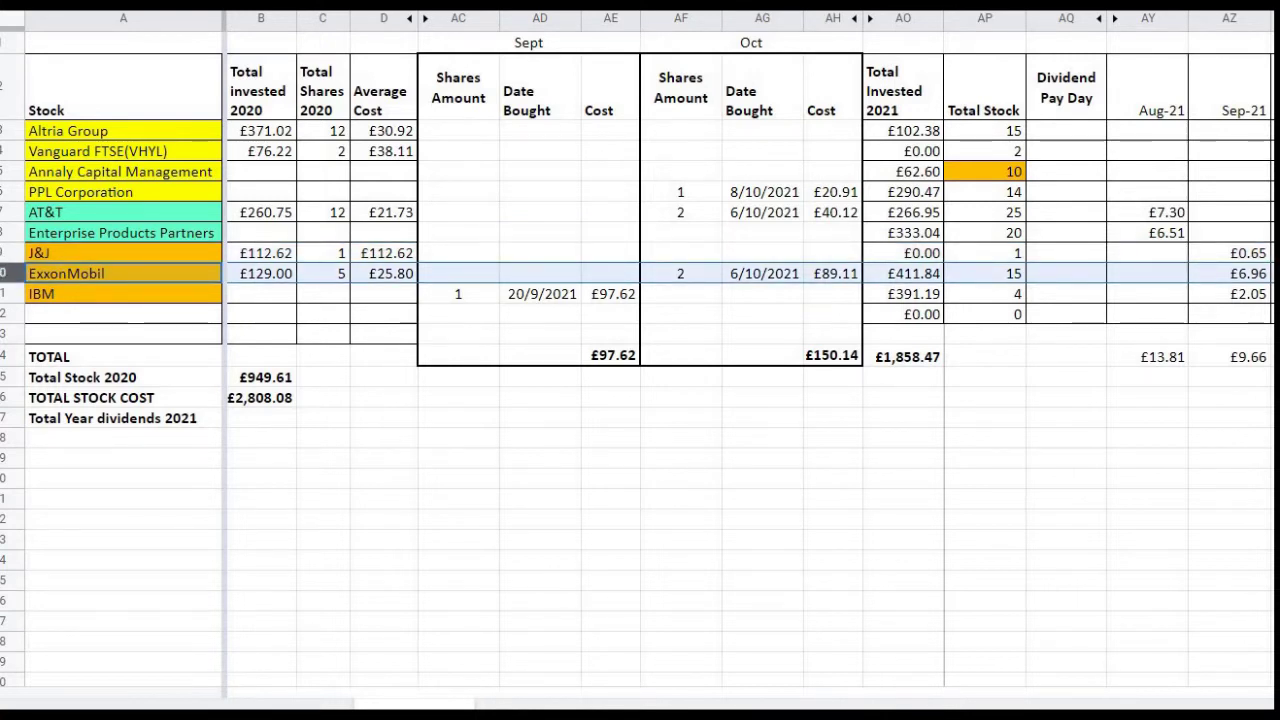
pyautogui.click(13, 294)
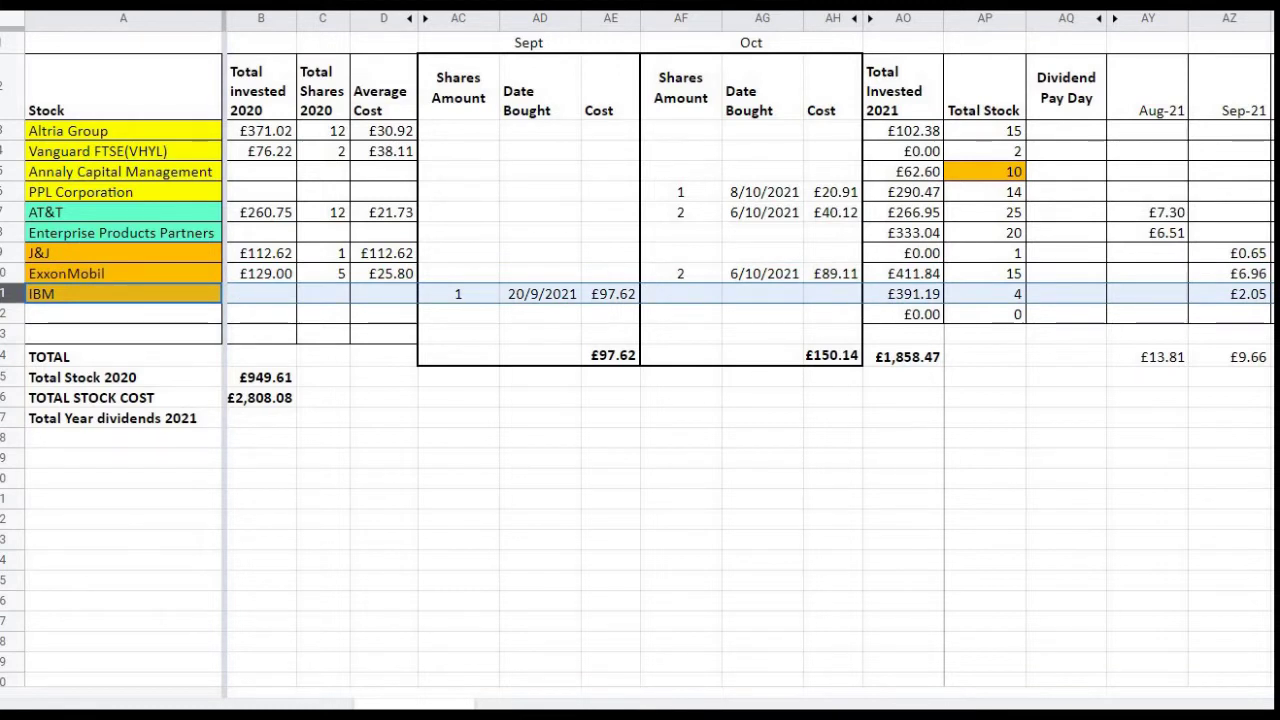
pyautogui.click(1228, 354)
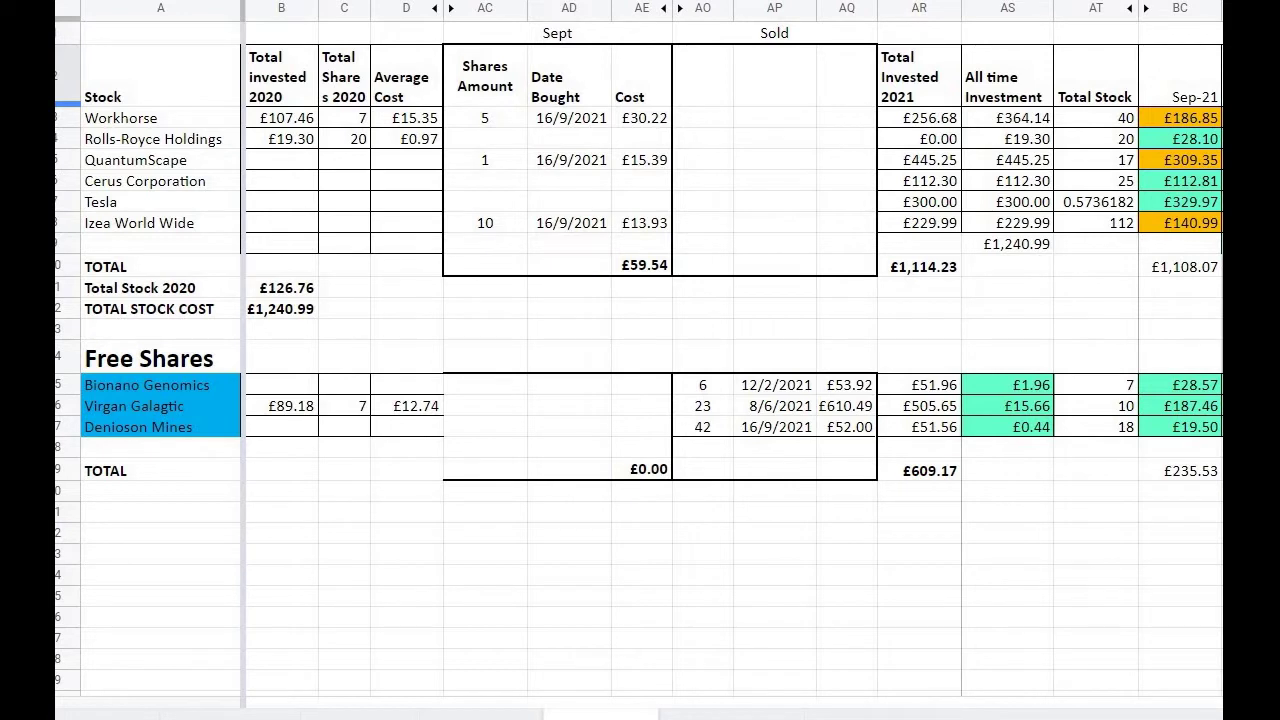
# Examine the September share purchases of Workhorse, QuantumScape and Izea World Wide on the growth stock sheet
pyautogui.click(67, 118)
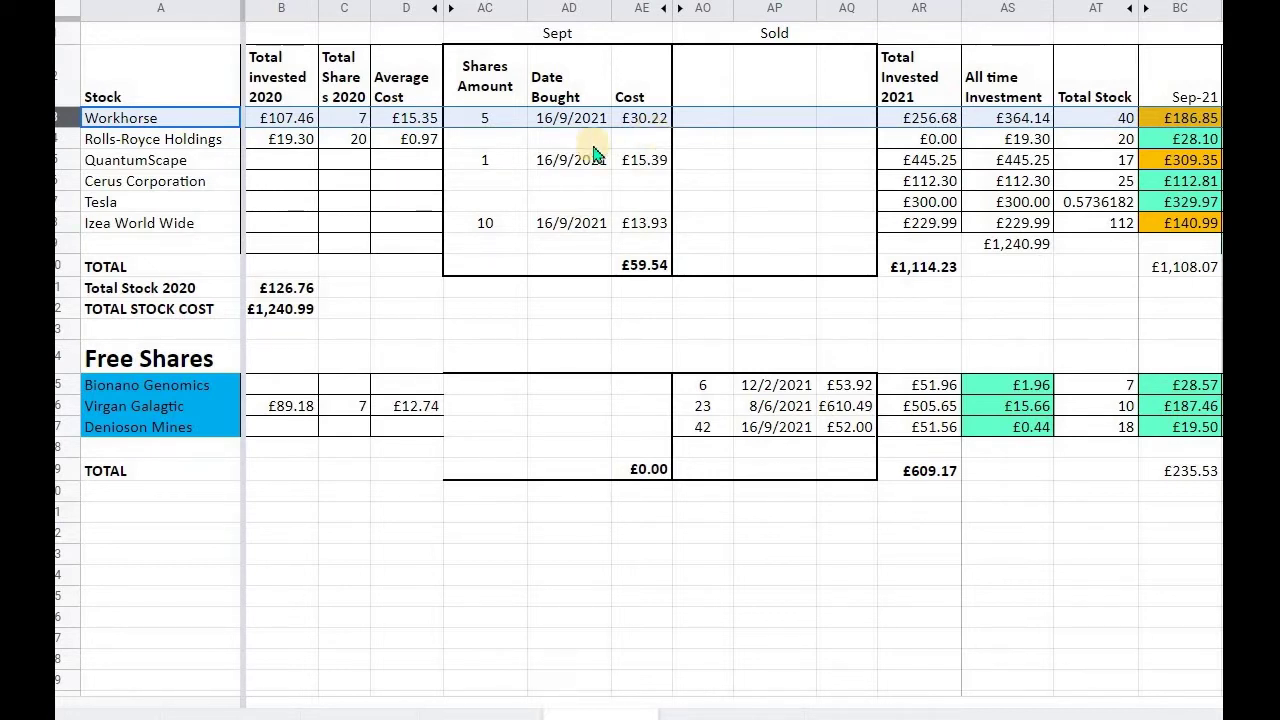
pyautogui.click(73, 159)
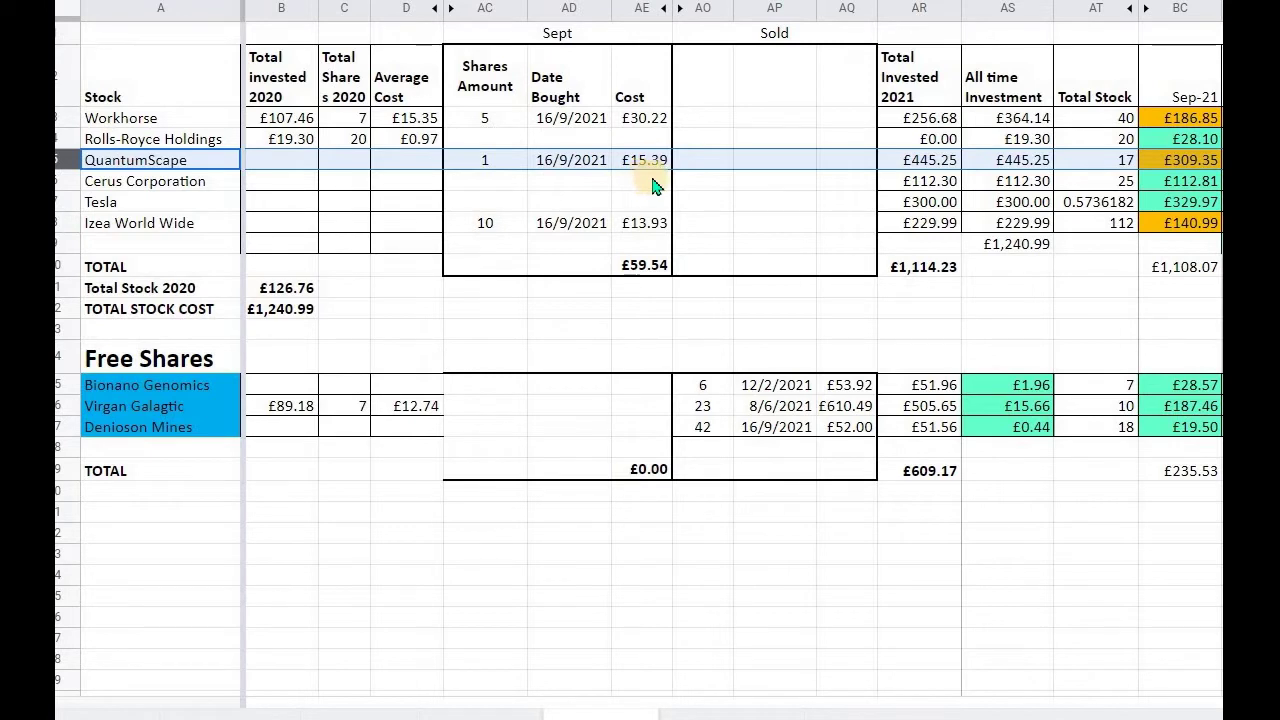
pyautogui.click(68, 223)
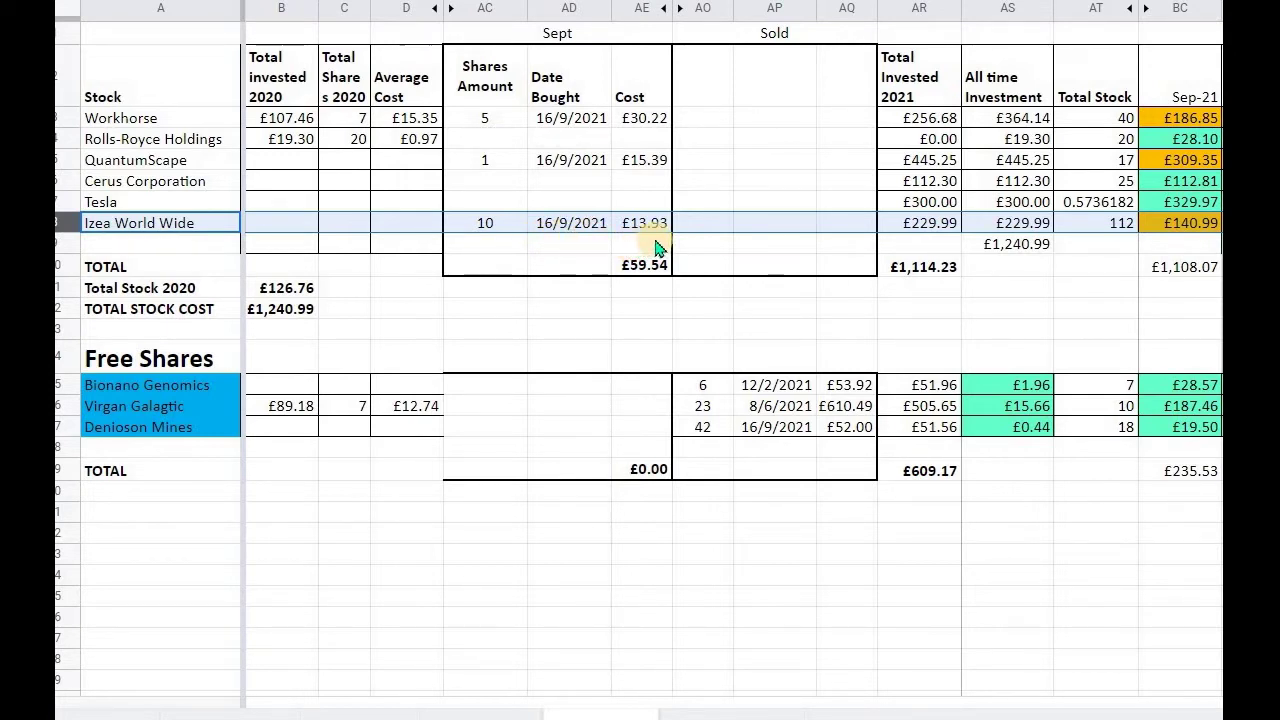
# Examine the Sep-21 values of the growth stocks, including those of Workhorse and QuantumScape
pyautogui.click(1165, 9)
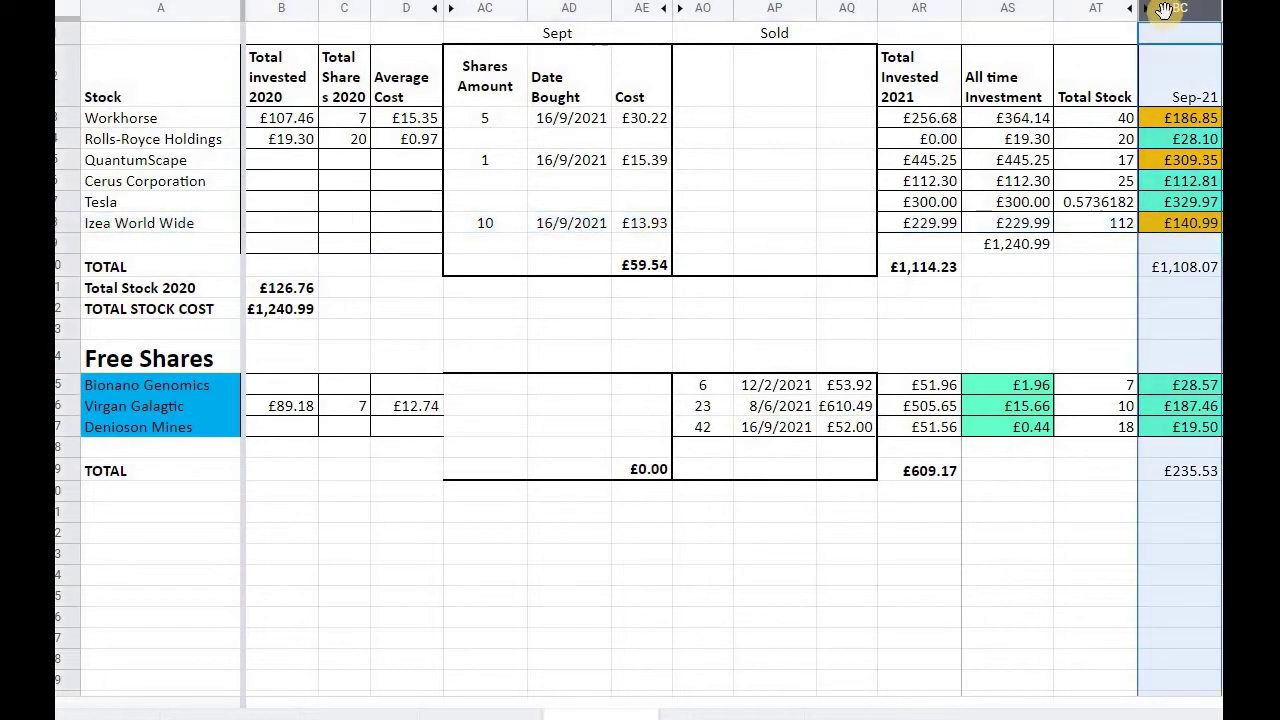
pyautogui.click(1168, 118)
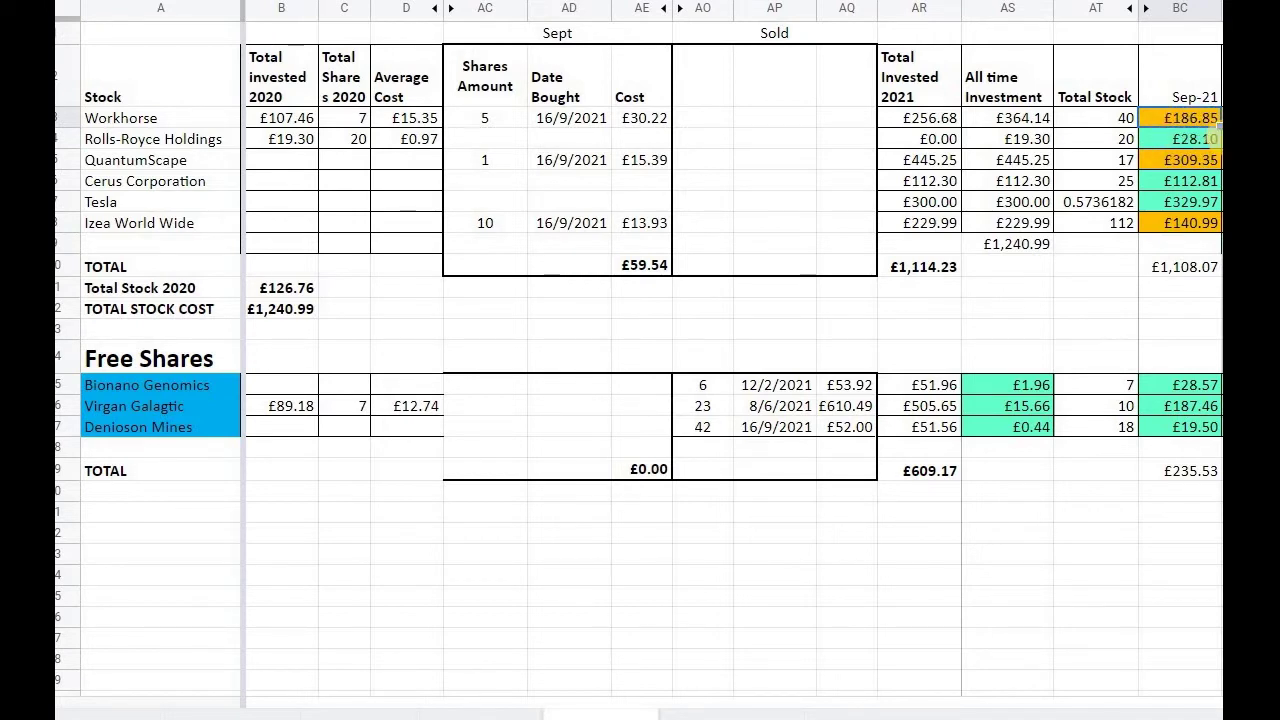
pyautogui.click(1210, 162)
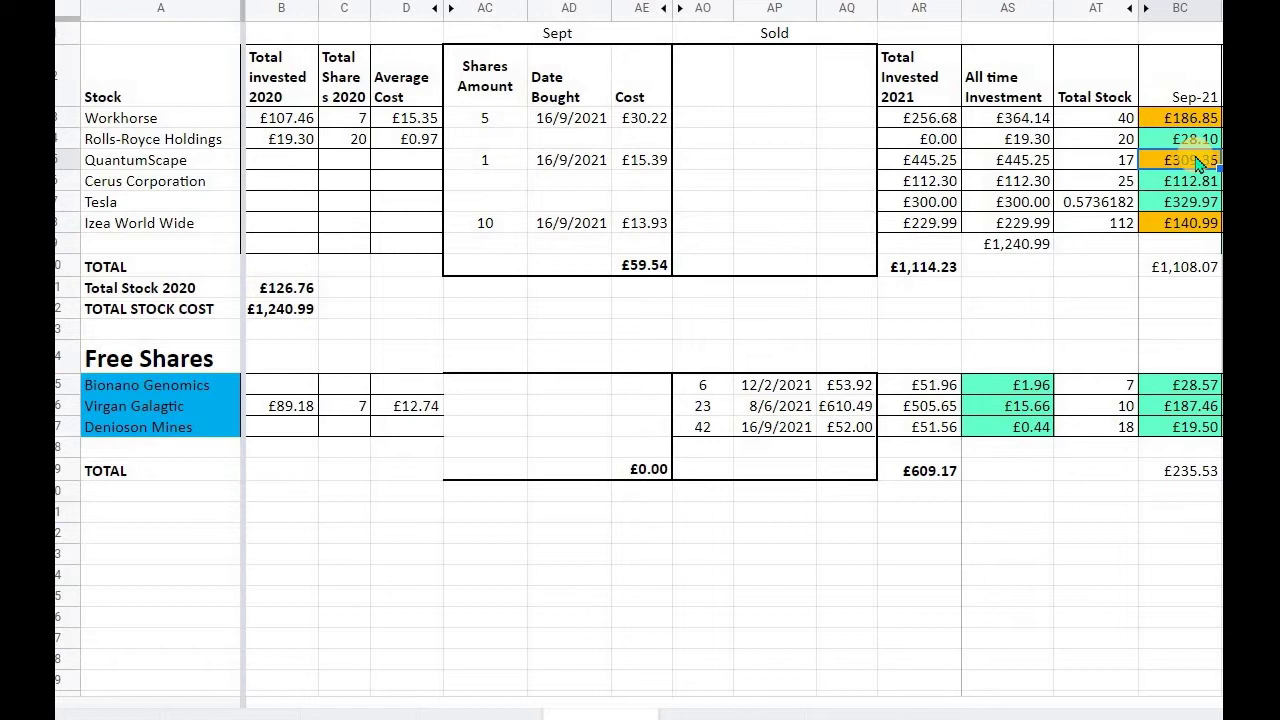
pyautogui.click(1157, 187)
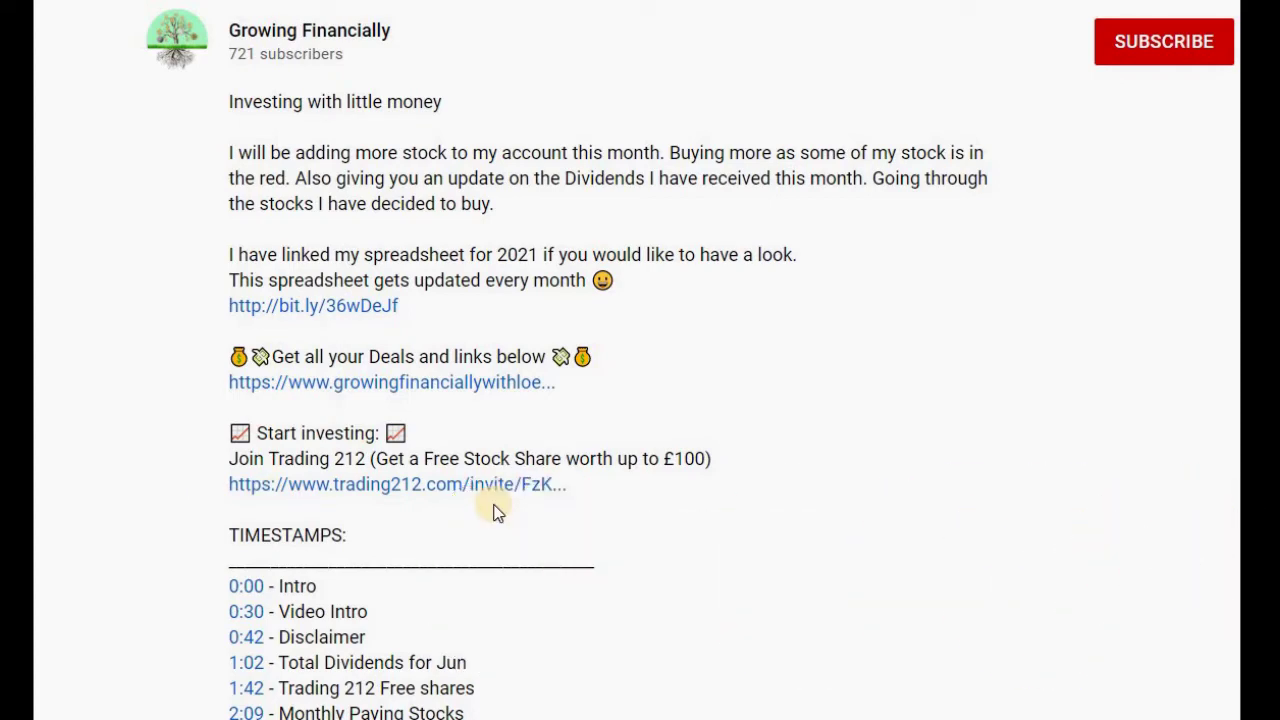
# Switch to the YouTube video description and look through its links to the company and stock explanation videos
pyautogui.scroll(-15, 686, 563)
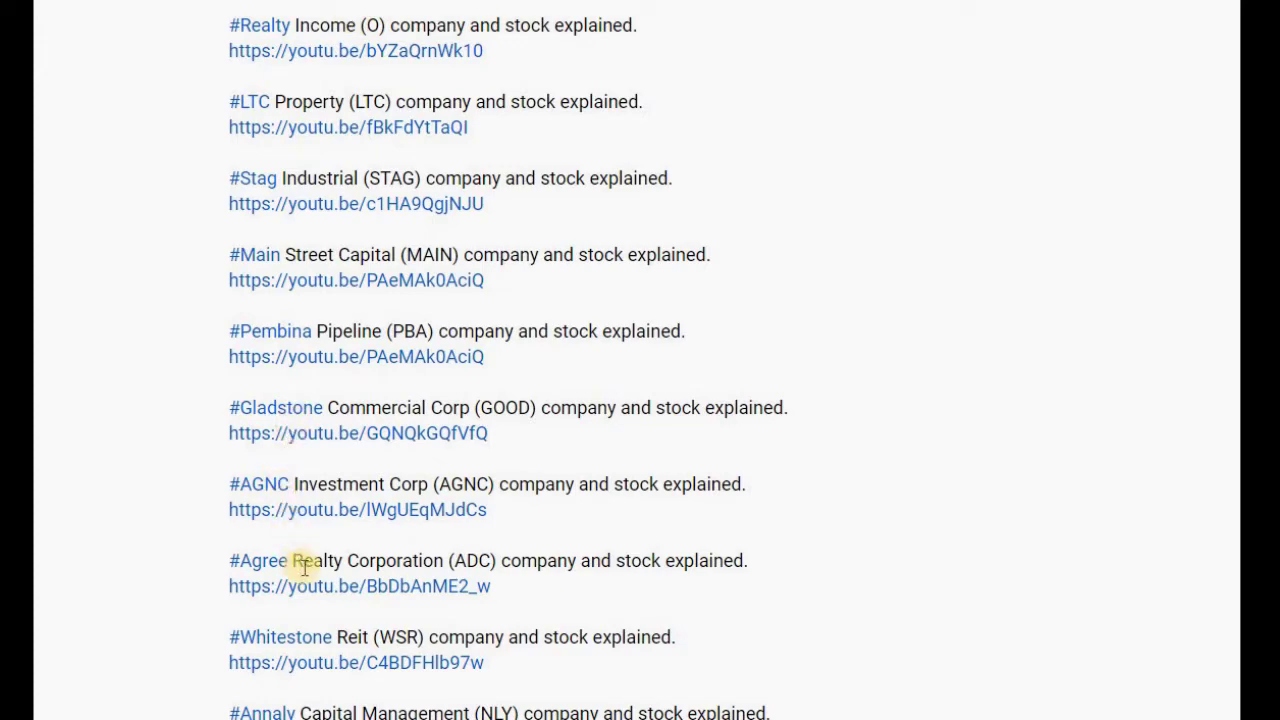
pyautogui.scroll(-5, 305, 566)
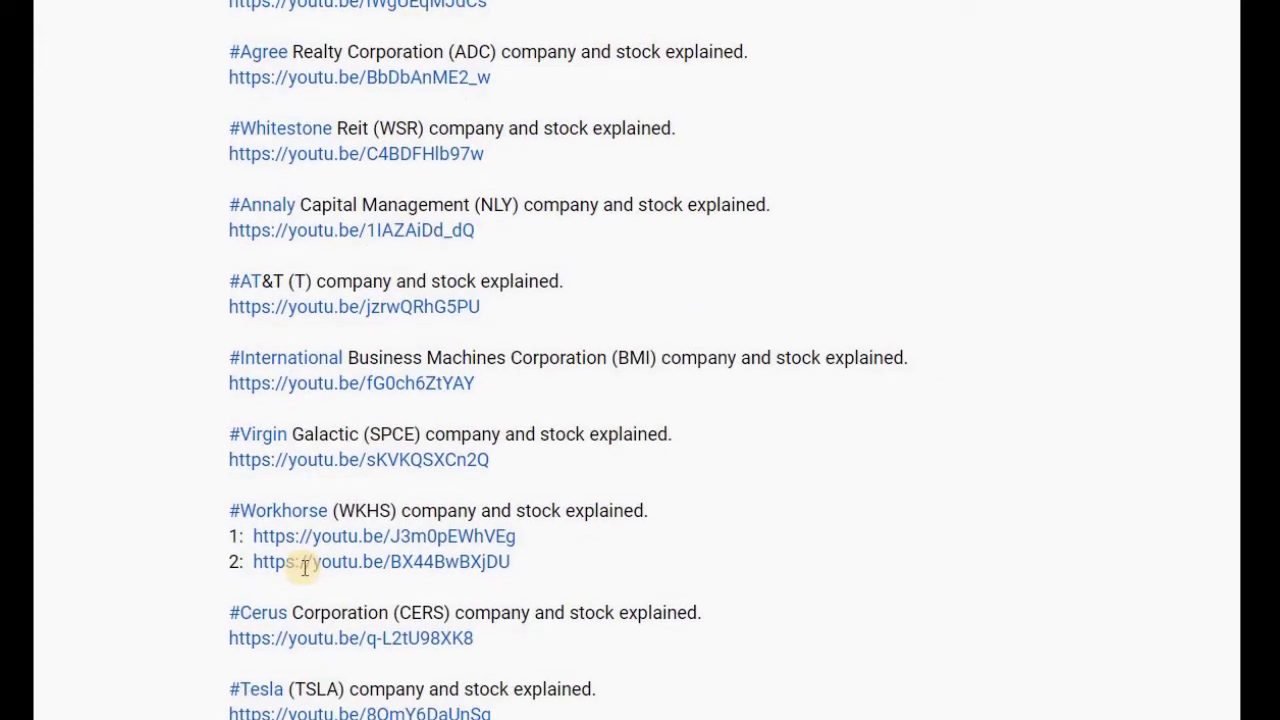
pyautogui.scroll(-1, 305, 566)
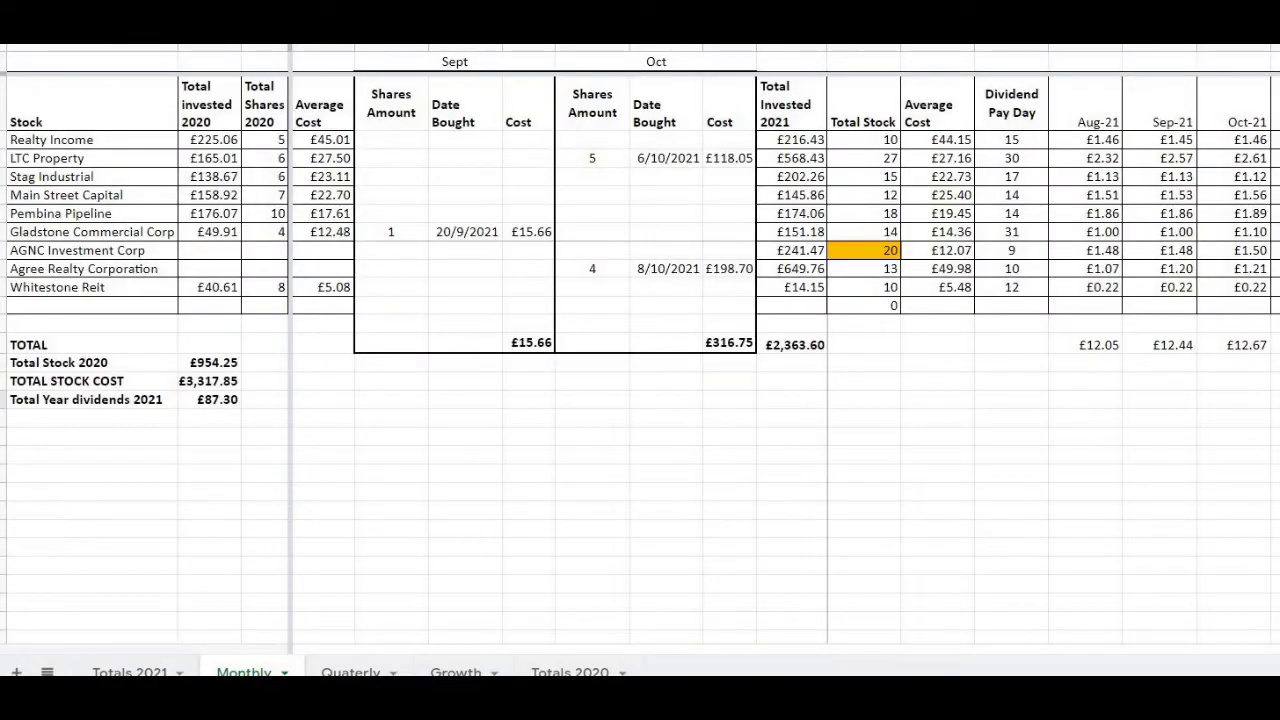
# Review the October share purchases of LTC Property and Agree Realty Corporation on the monthly stock sheet
pyautogui.click(95, 158)
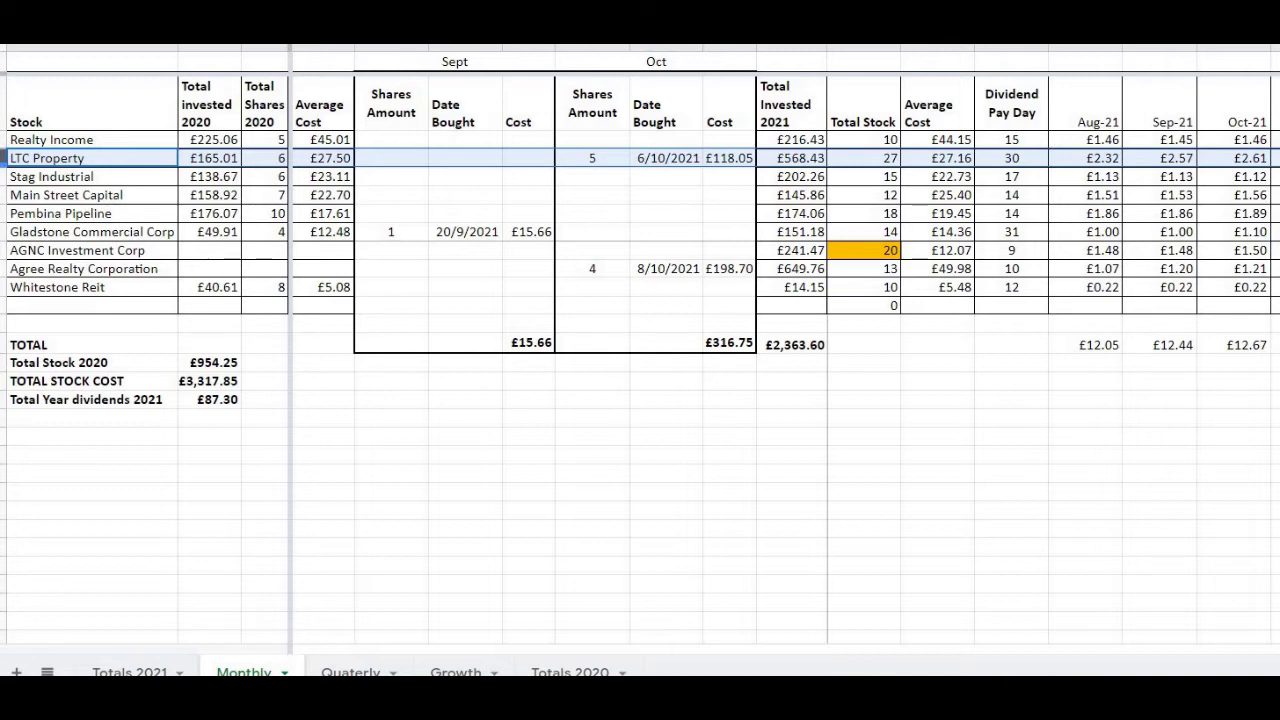
pyautogui.click(3, 268)
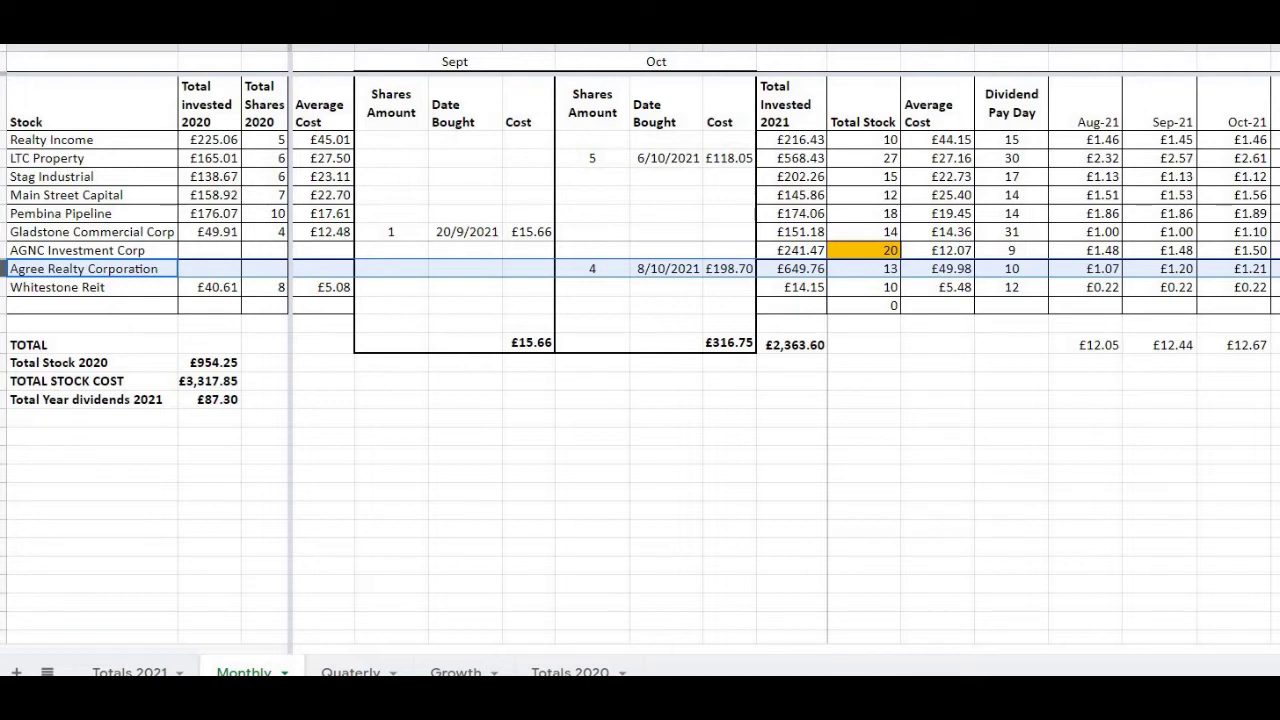
# Examine the Oct-21 dividends of each monthly stock from Realty Income through Whitestone Reit, including the column total
pyautogui.click(1233, 47)
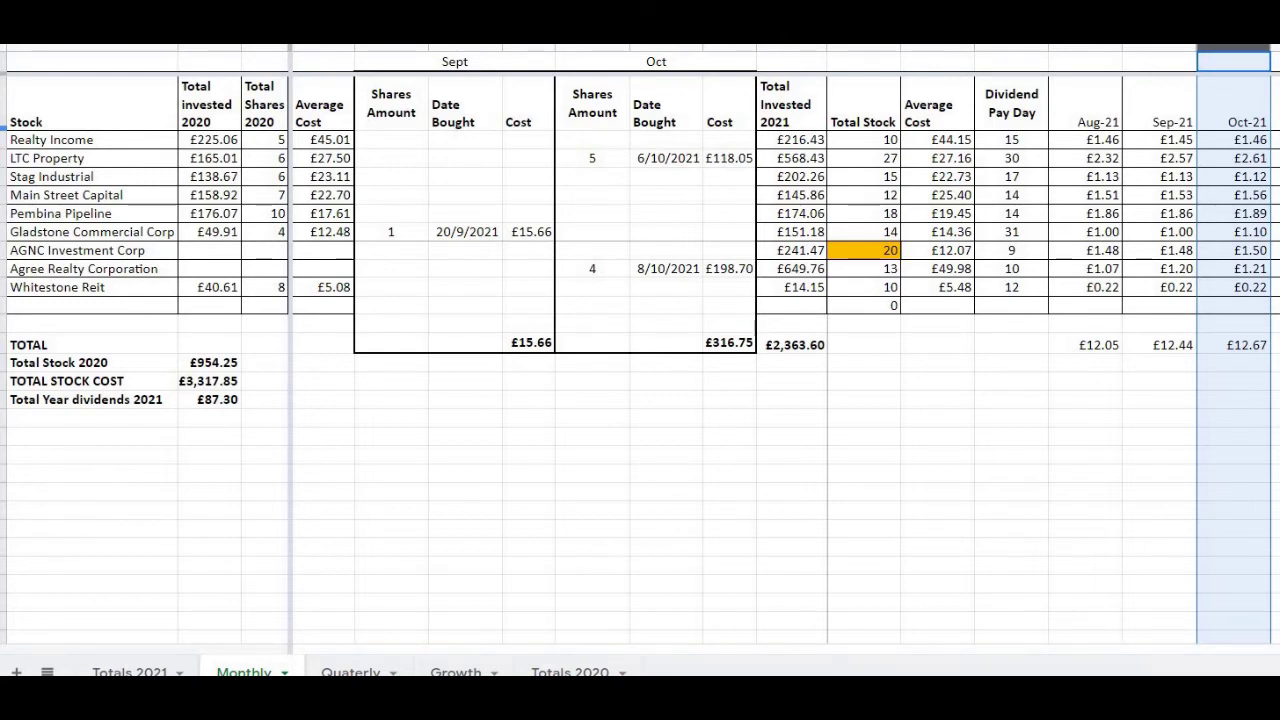
pyautogui.click(3, 139)
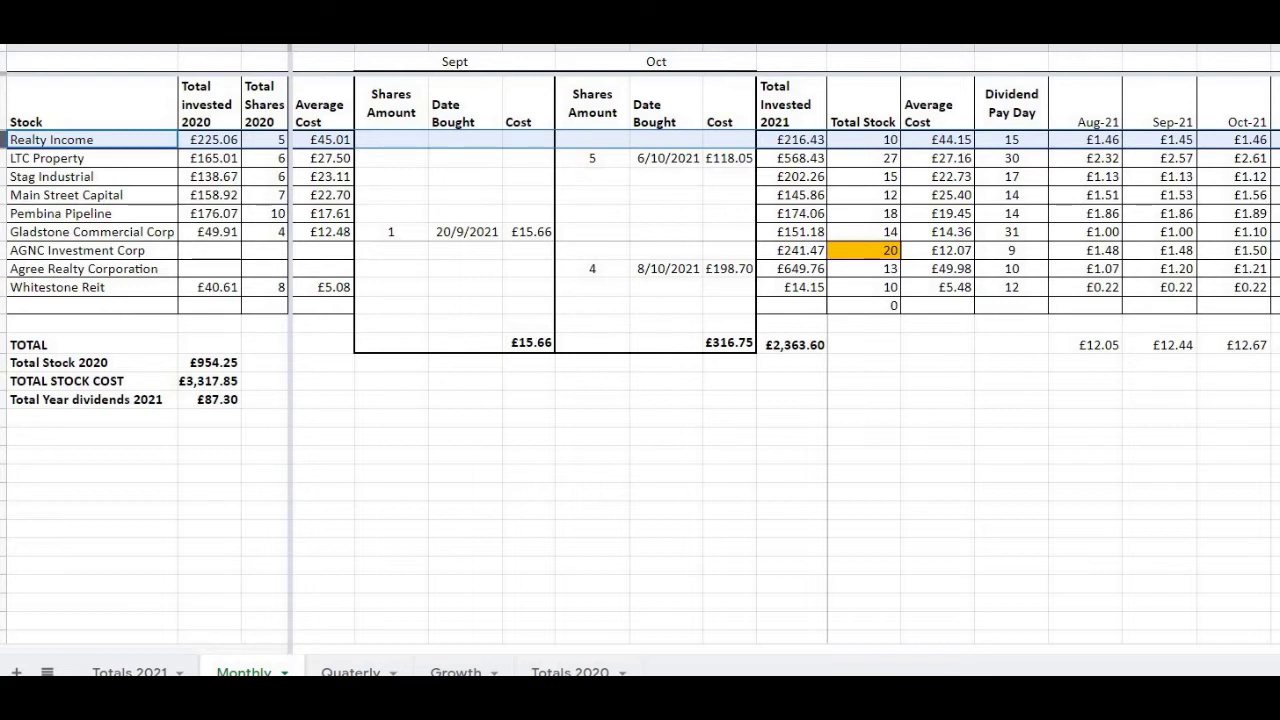
pyautogui.click(3, 158)
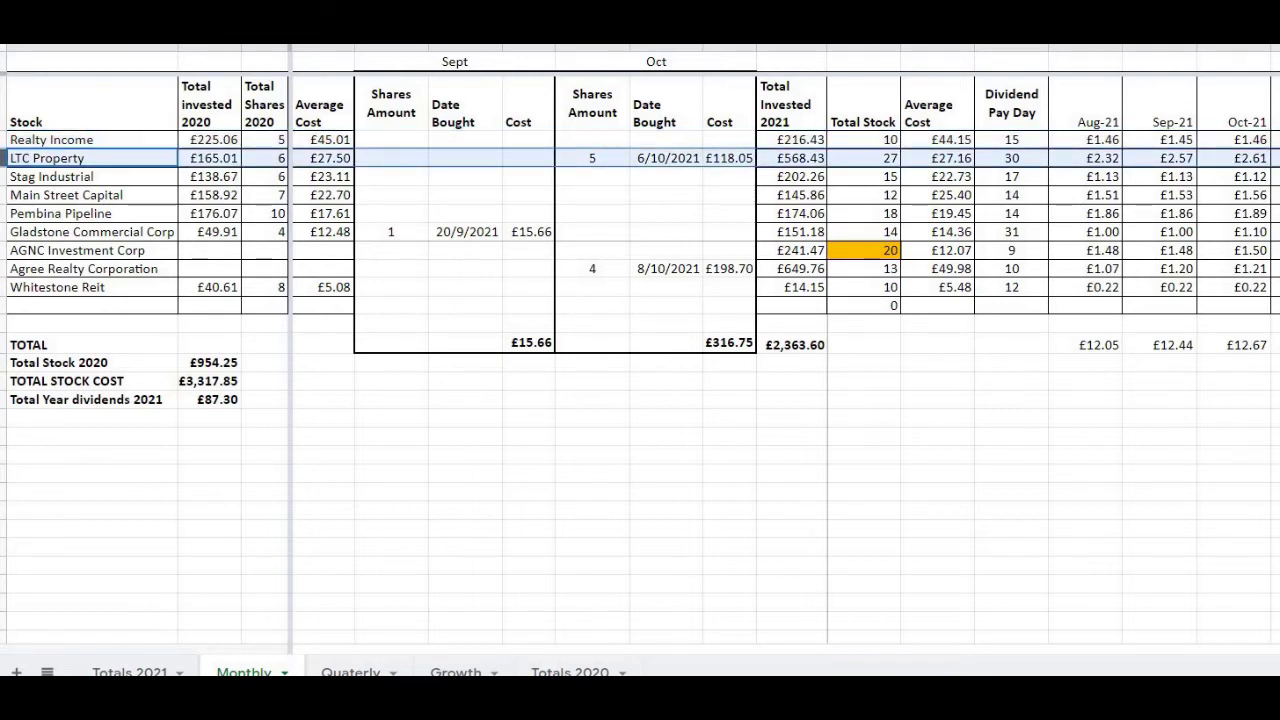
pyautogui.click(3, 176)
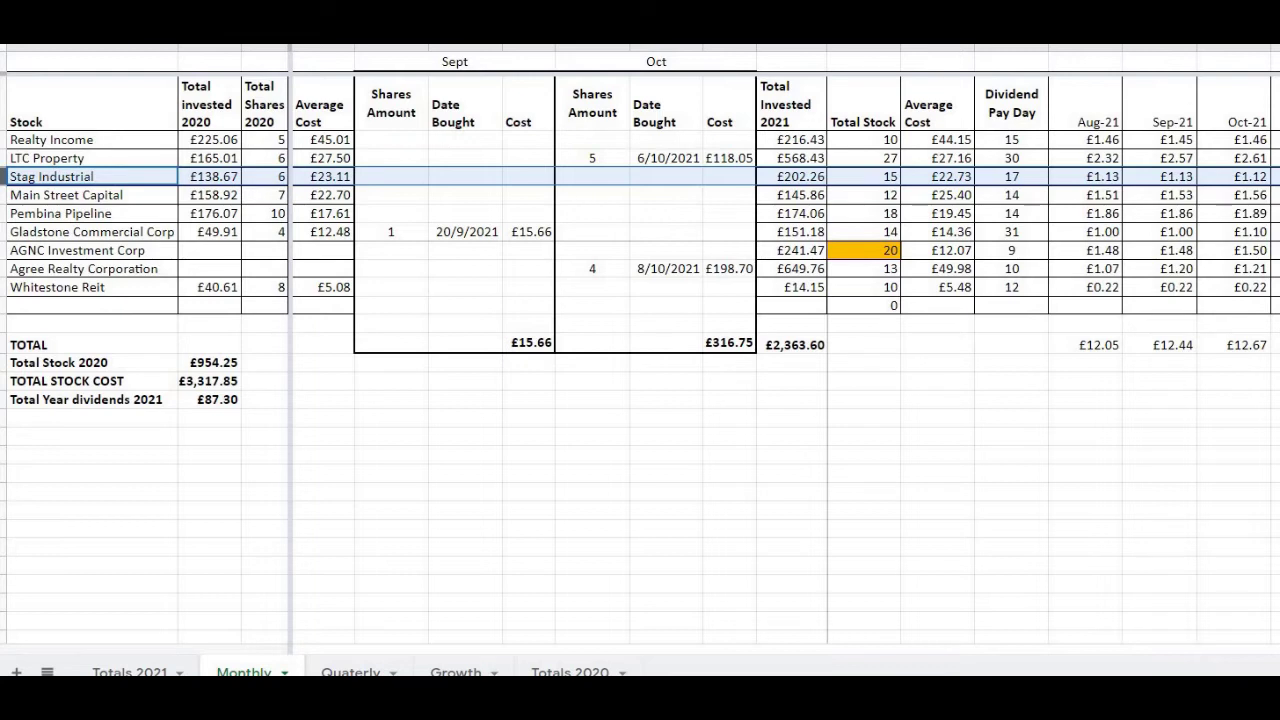
pyautogui.click(3, 195)
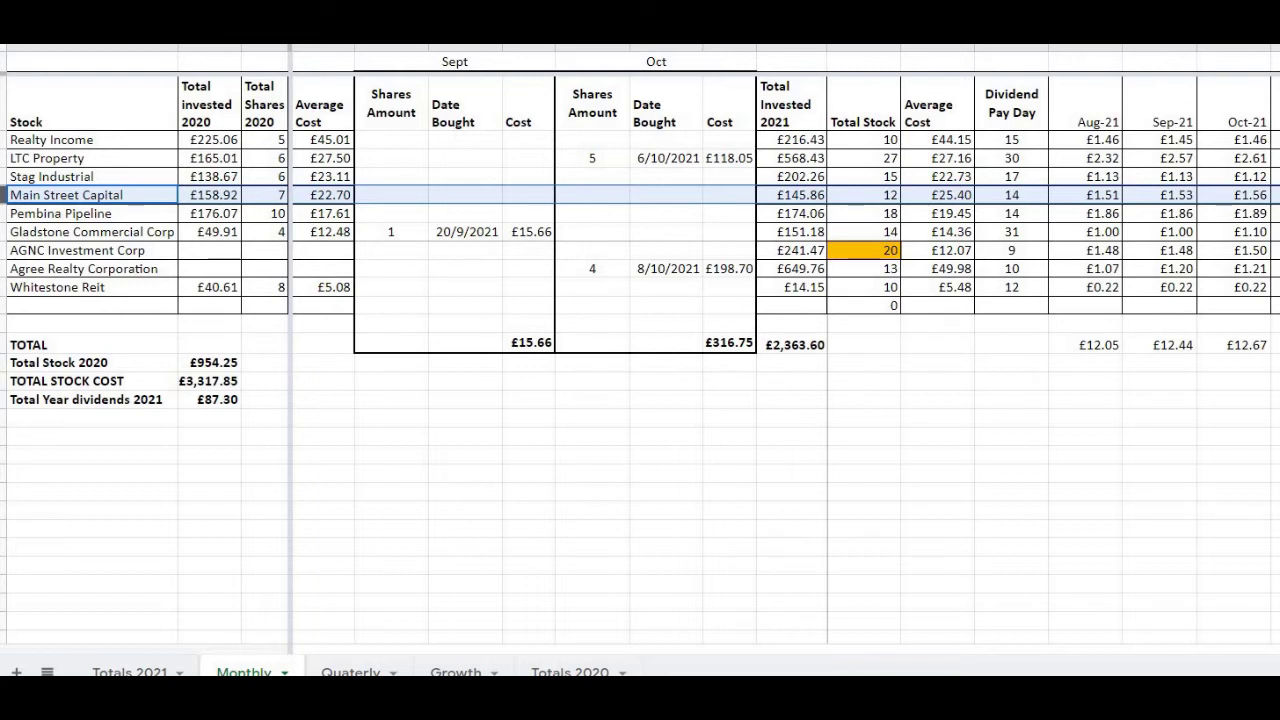
pyautogui.click(3, 213)
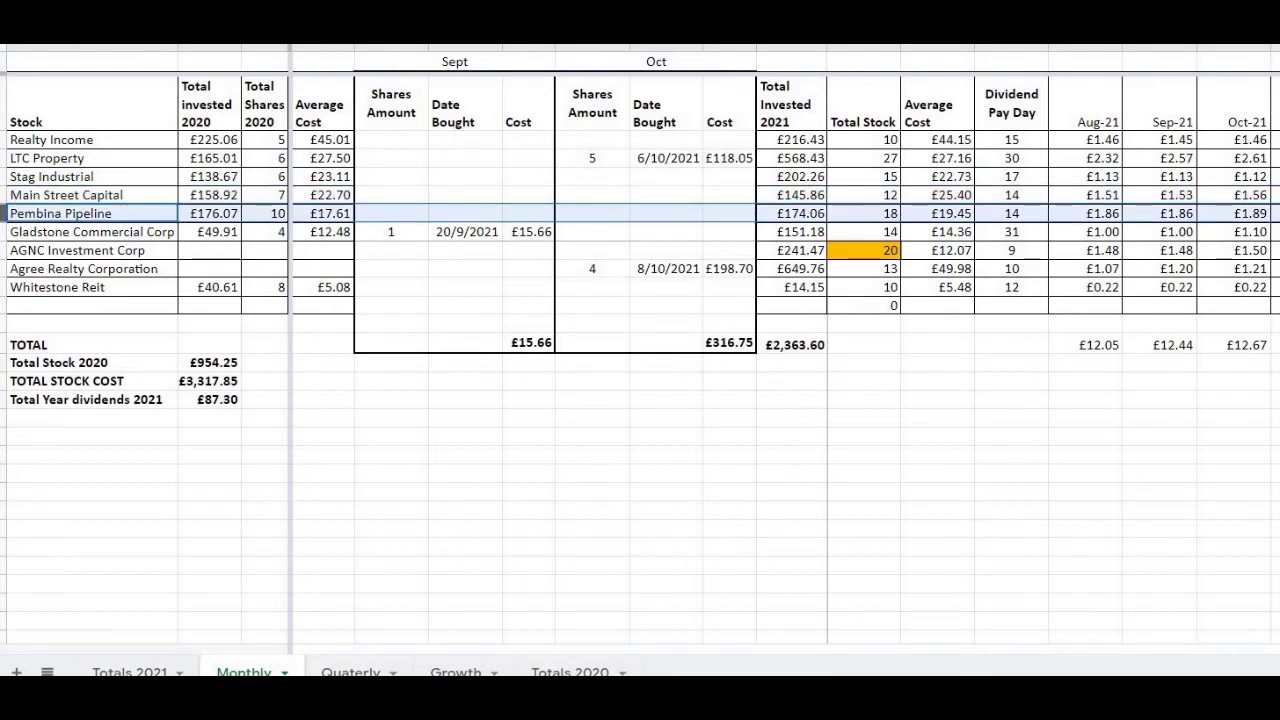
pyautogui.click(3, 231)
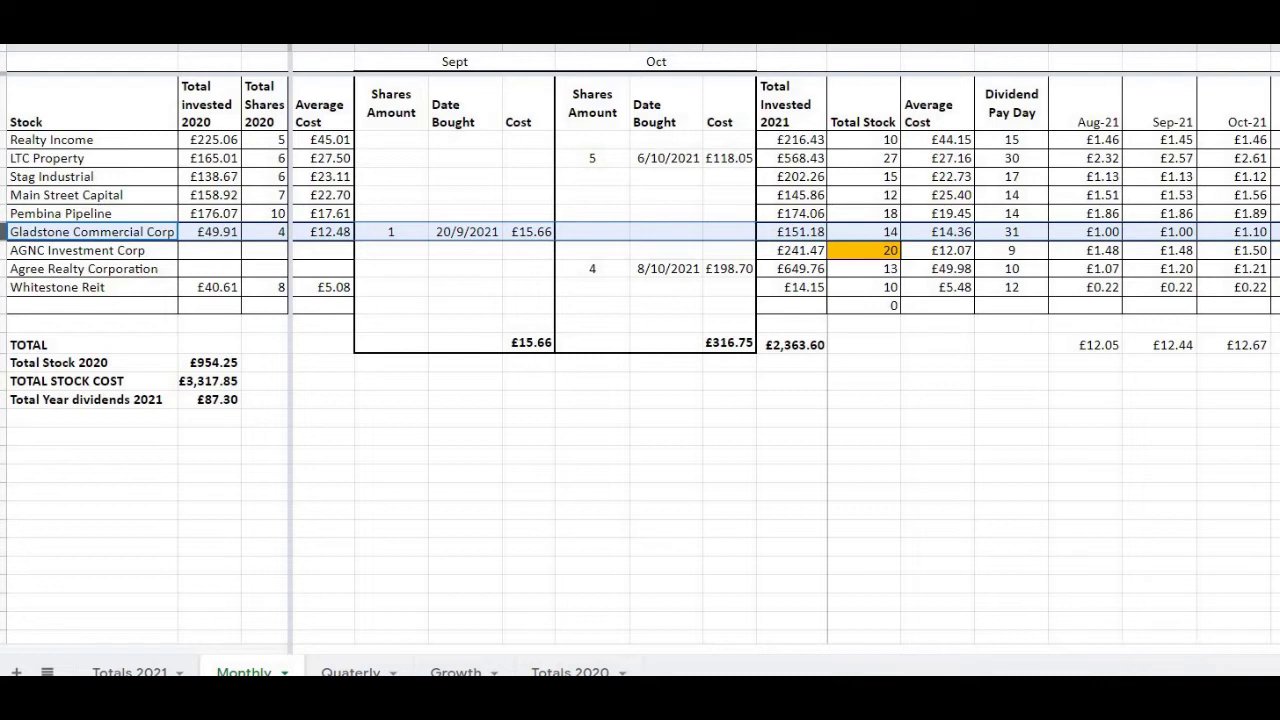
pyautogui.click(3, 250)
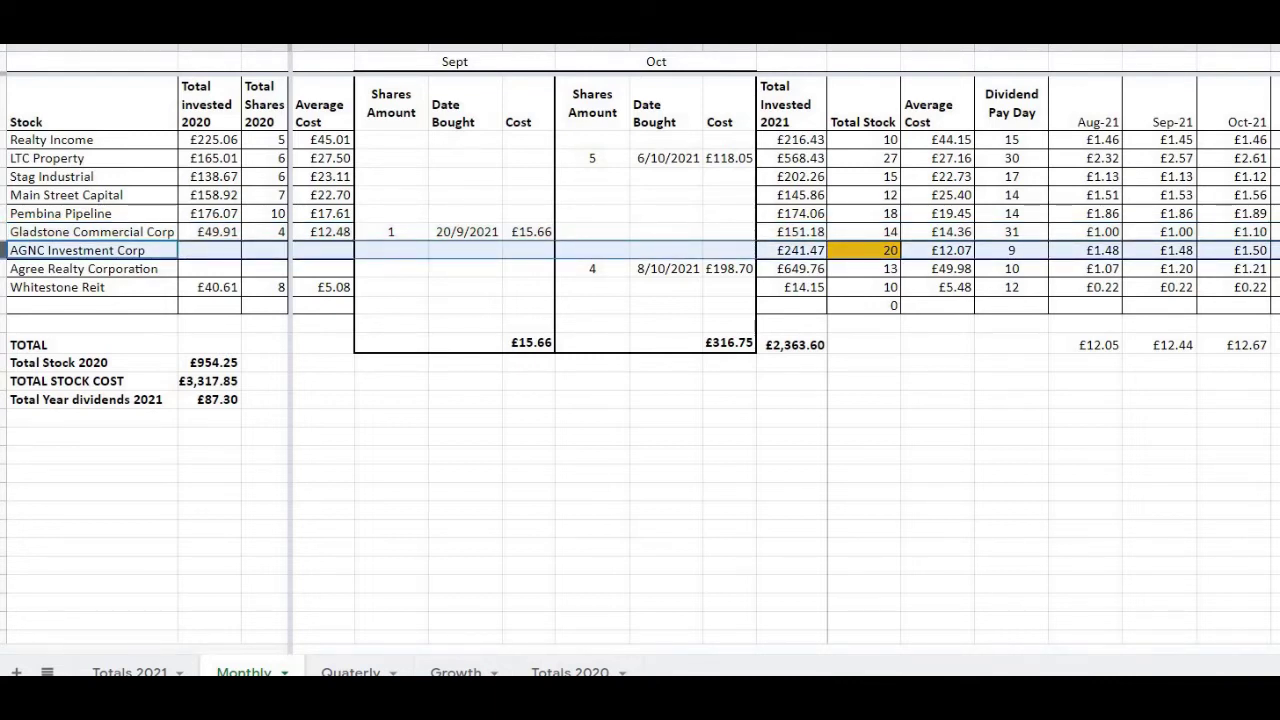
pyautogui.click(3, 268)
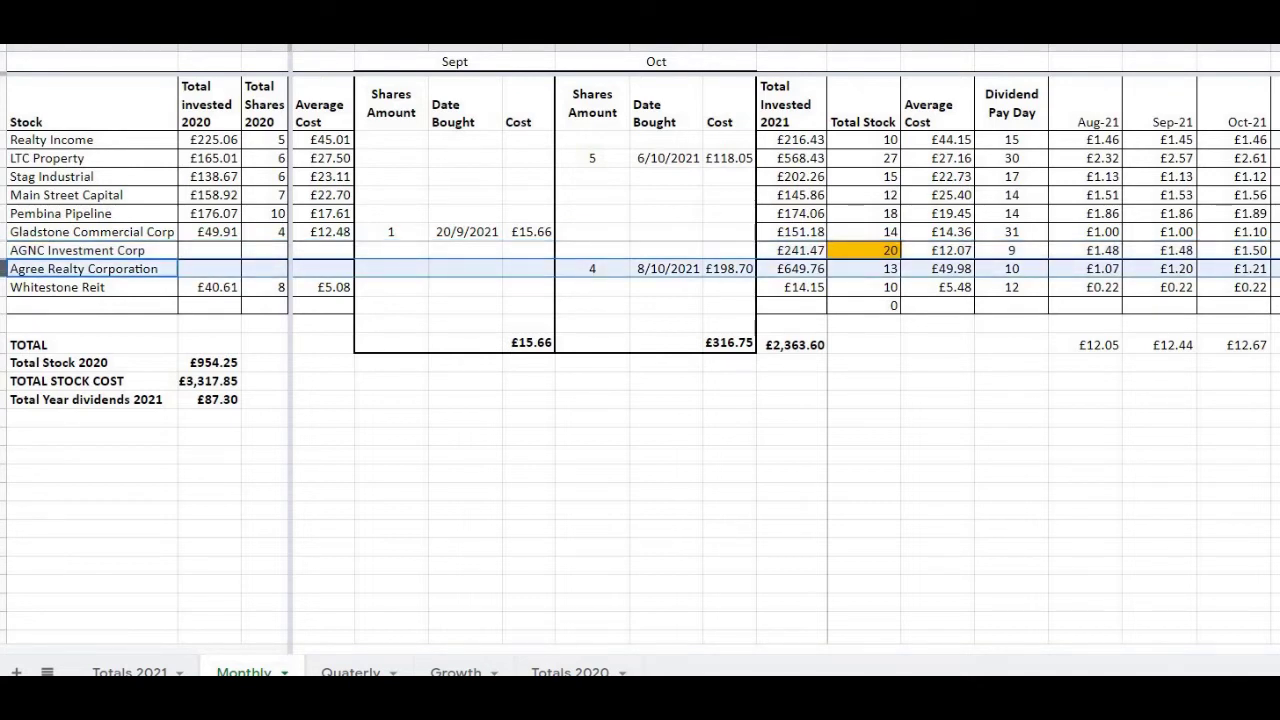
pyautogui.click(3, 287)
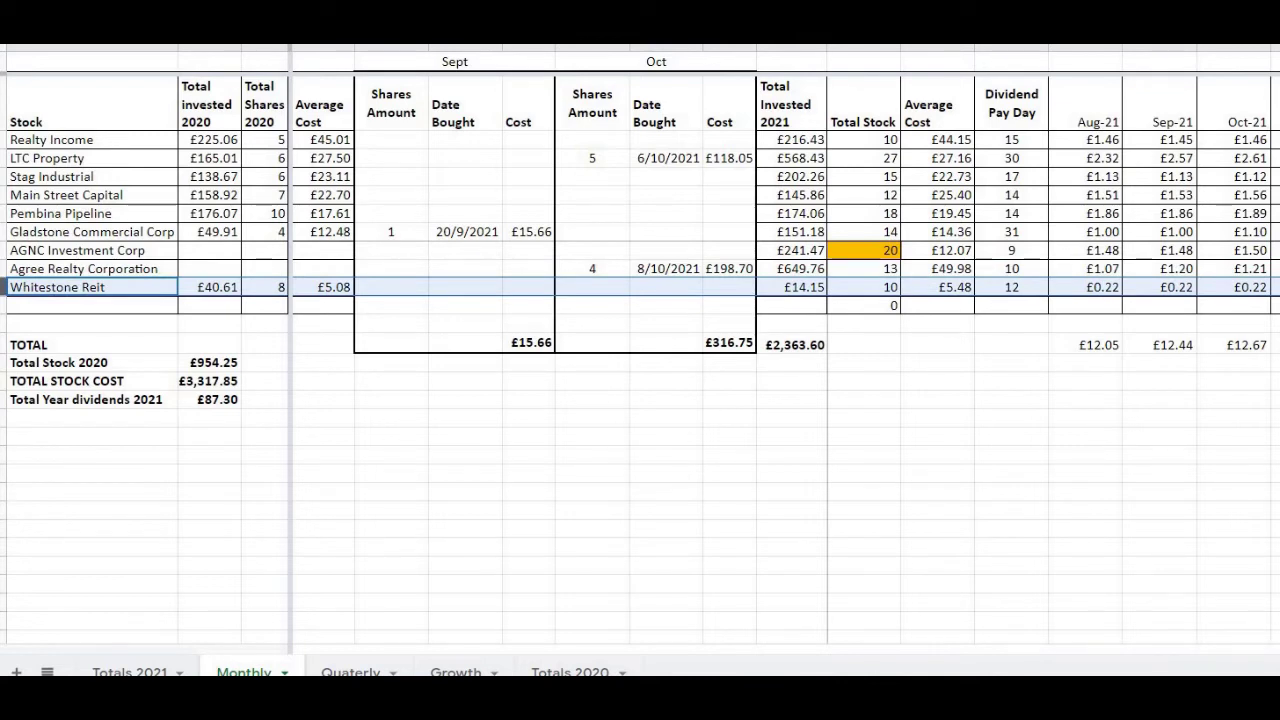
pyautogui.click(968, 375)
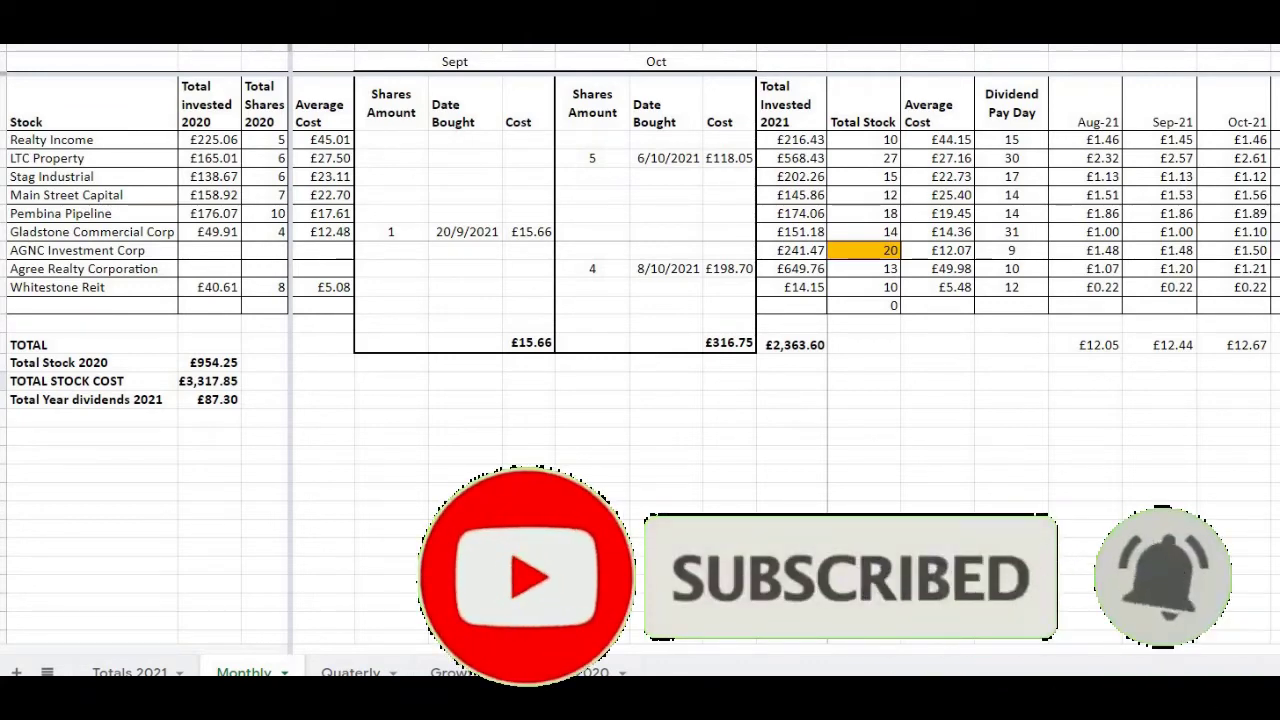
pyautogui.click(1210, 345)
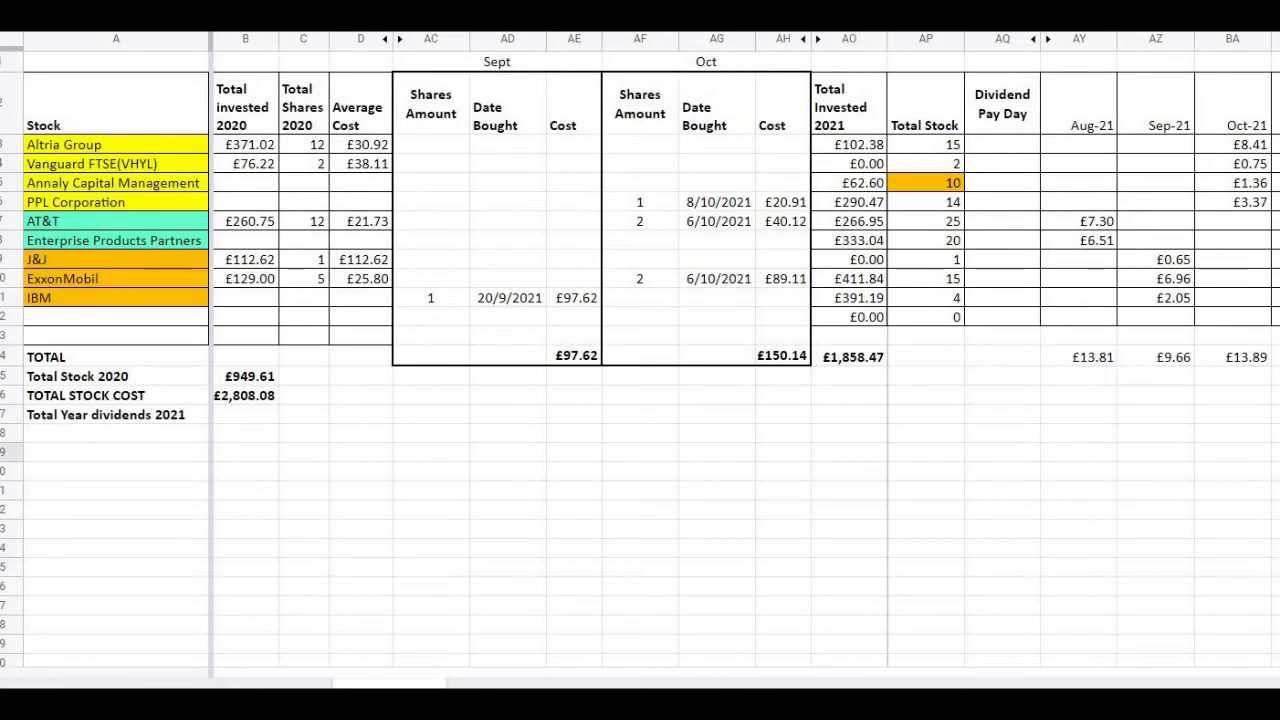
# Review the October share purchases of PPL Corporation, AT&T and ExxonMobil on the quarterly stock sheet
pyautogui.click(8, 202)
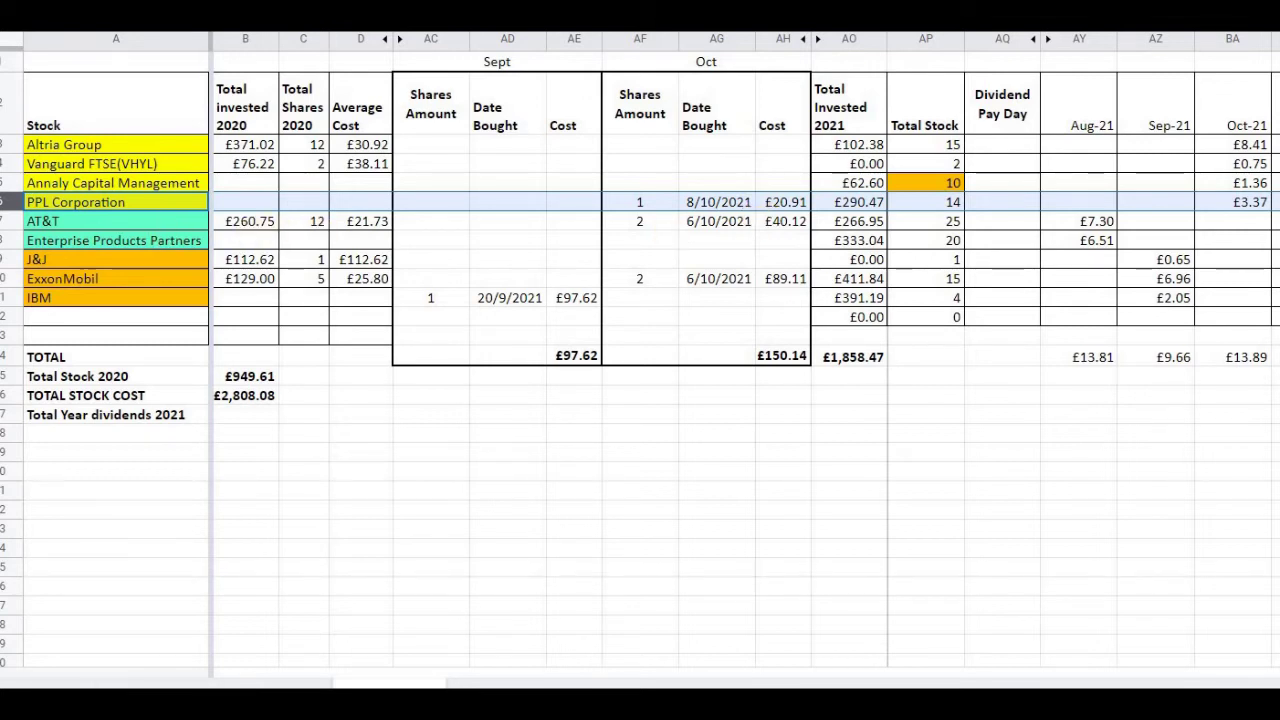
pyautogui.click(8, 221)
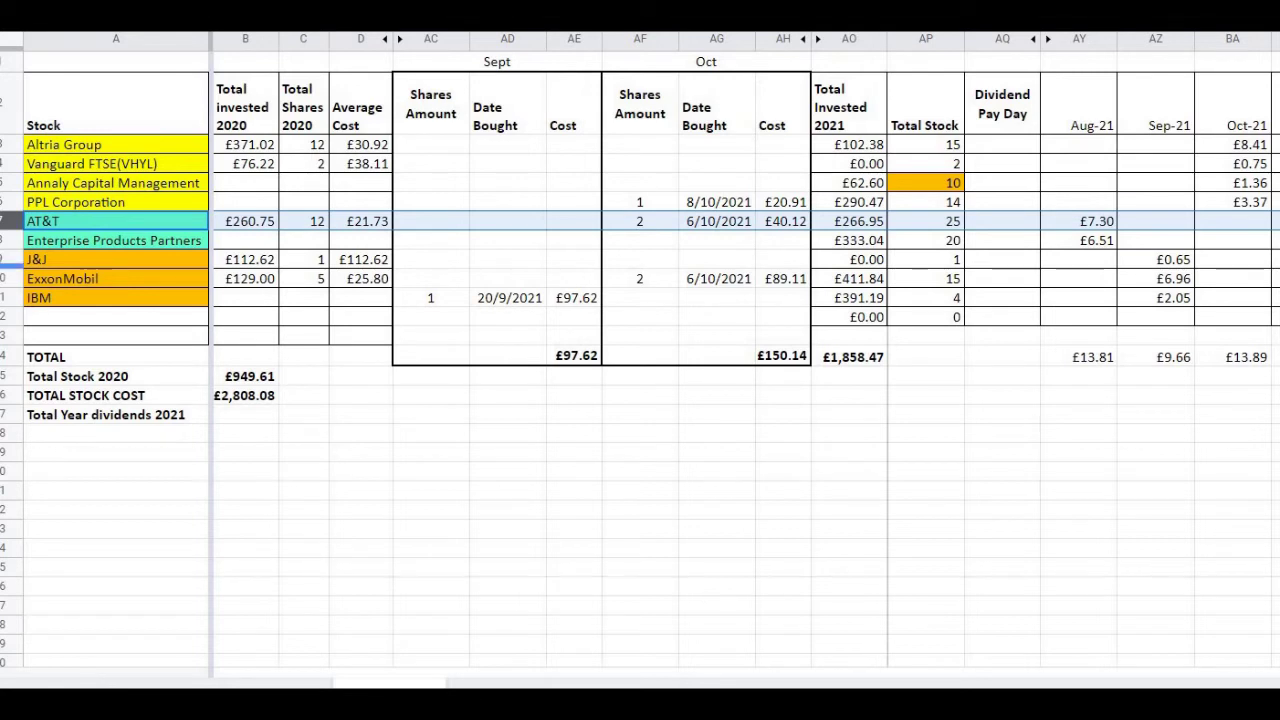
pyautogui.click(12, 278)
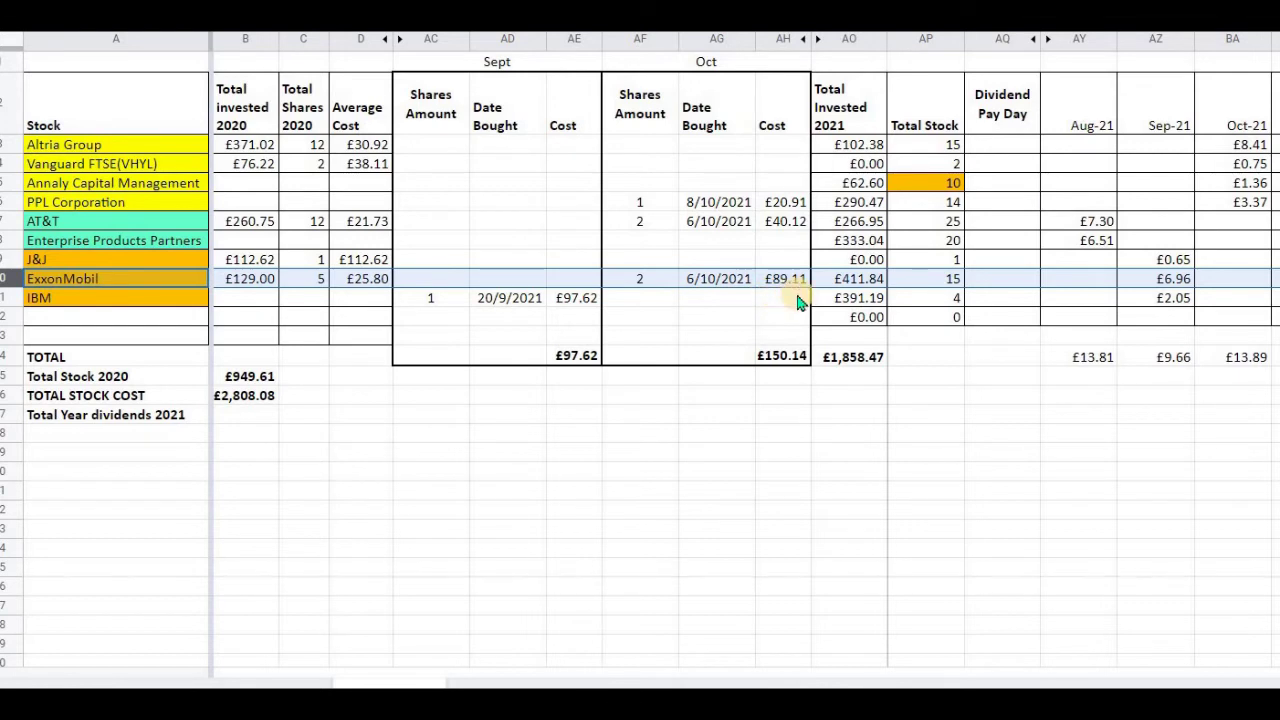
# Examine the Oct-21 dividends of Altria Group, Vanguard FTSE, Annaly Capital Management and PPL Corporation, including the column total
pyautogui.click(1232, 38)
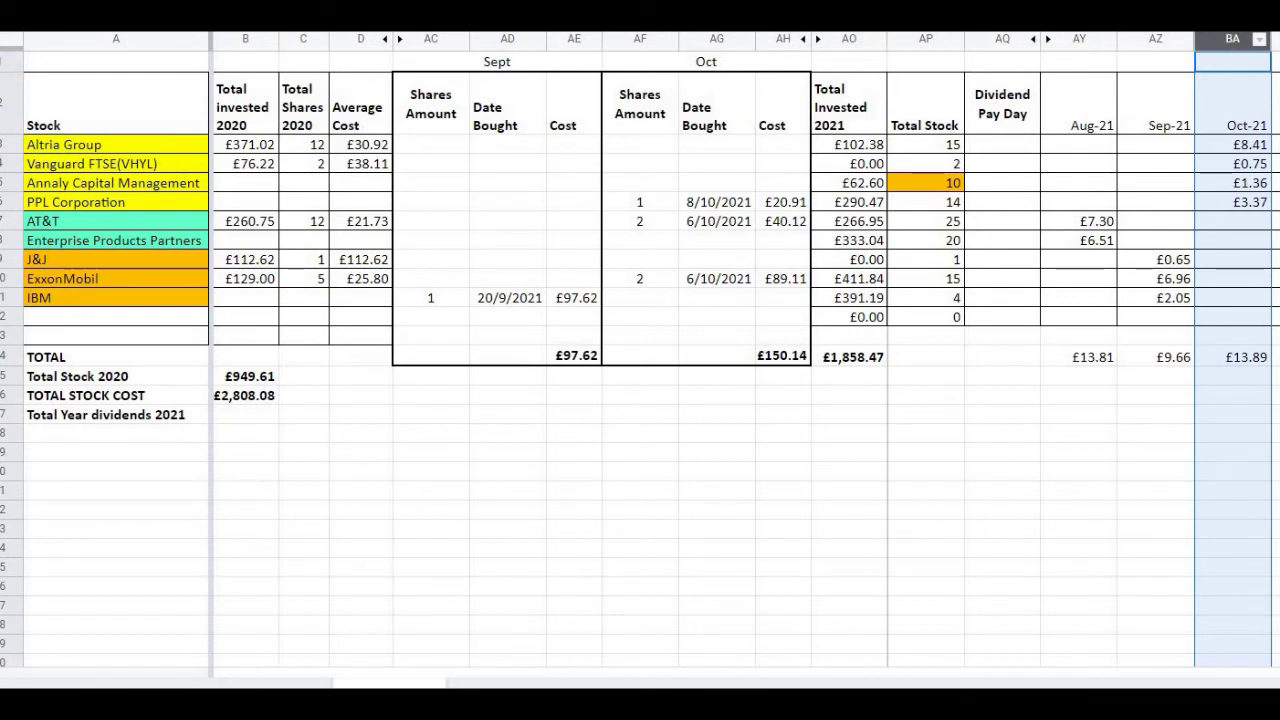
pyautogui.click(6, 144)
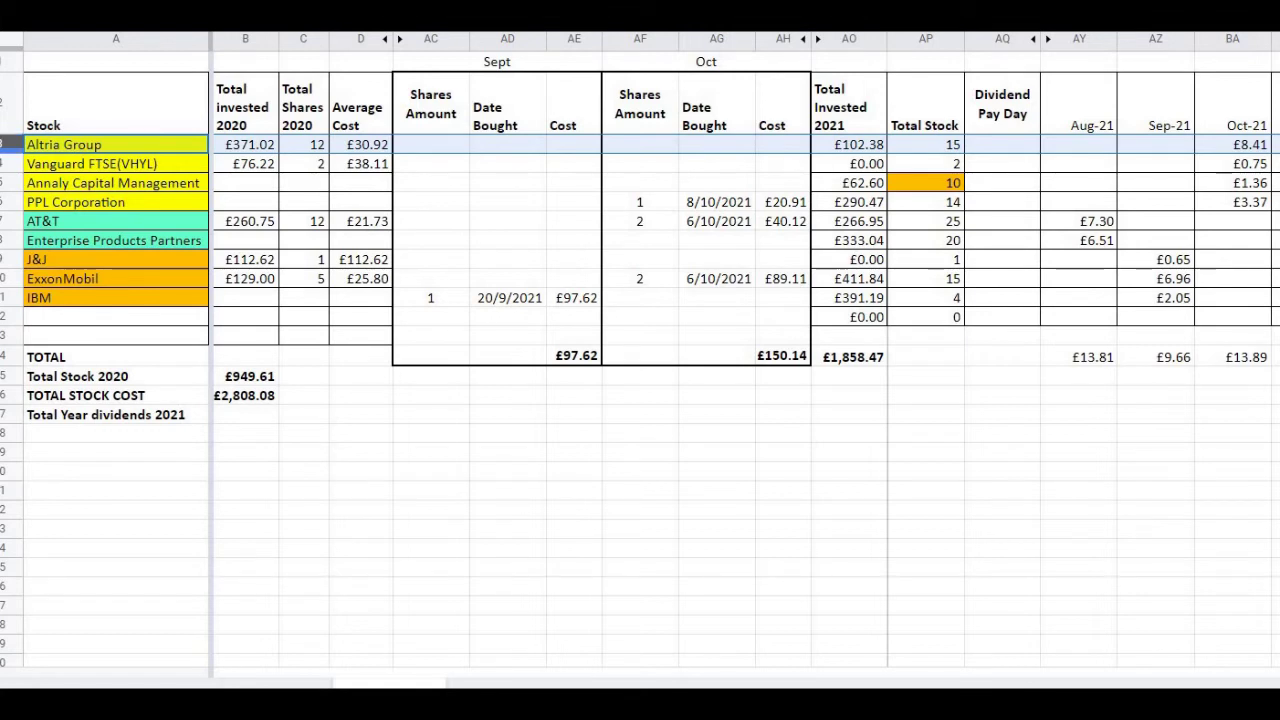
pyautogui.click(6, 163)
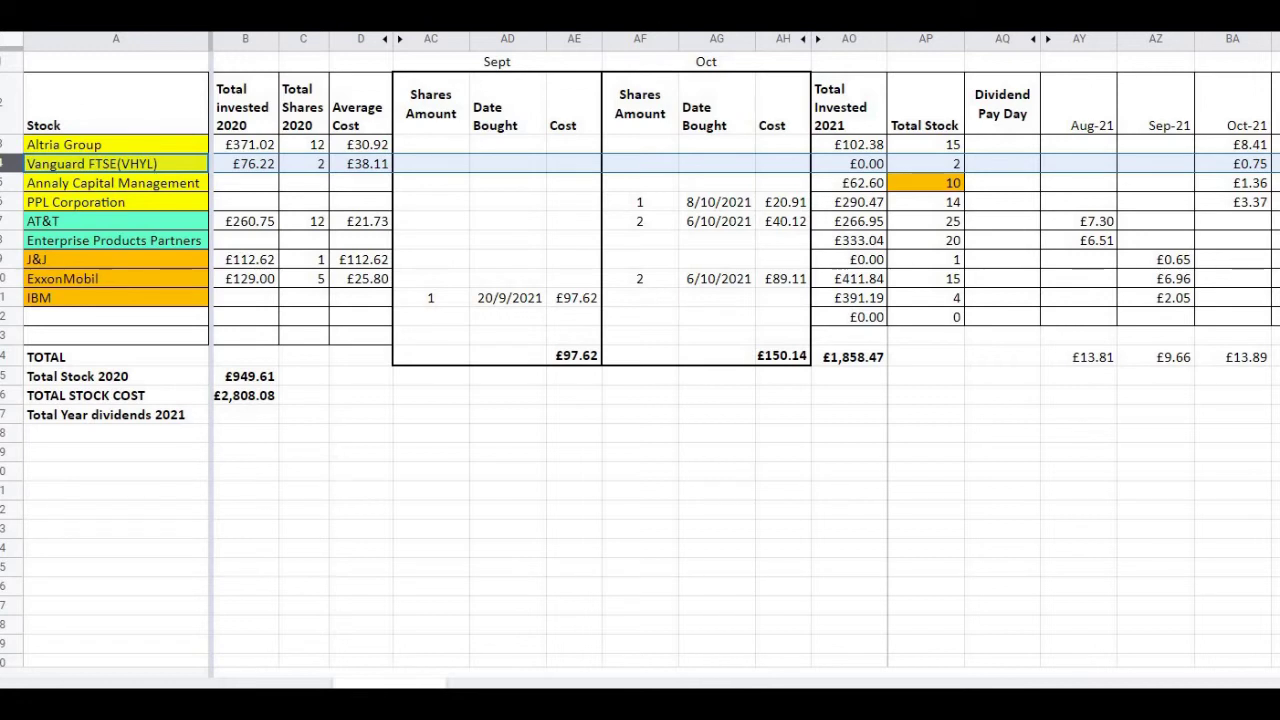
pyautogui.click(6, 182)
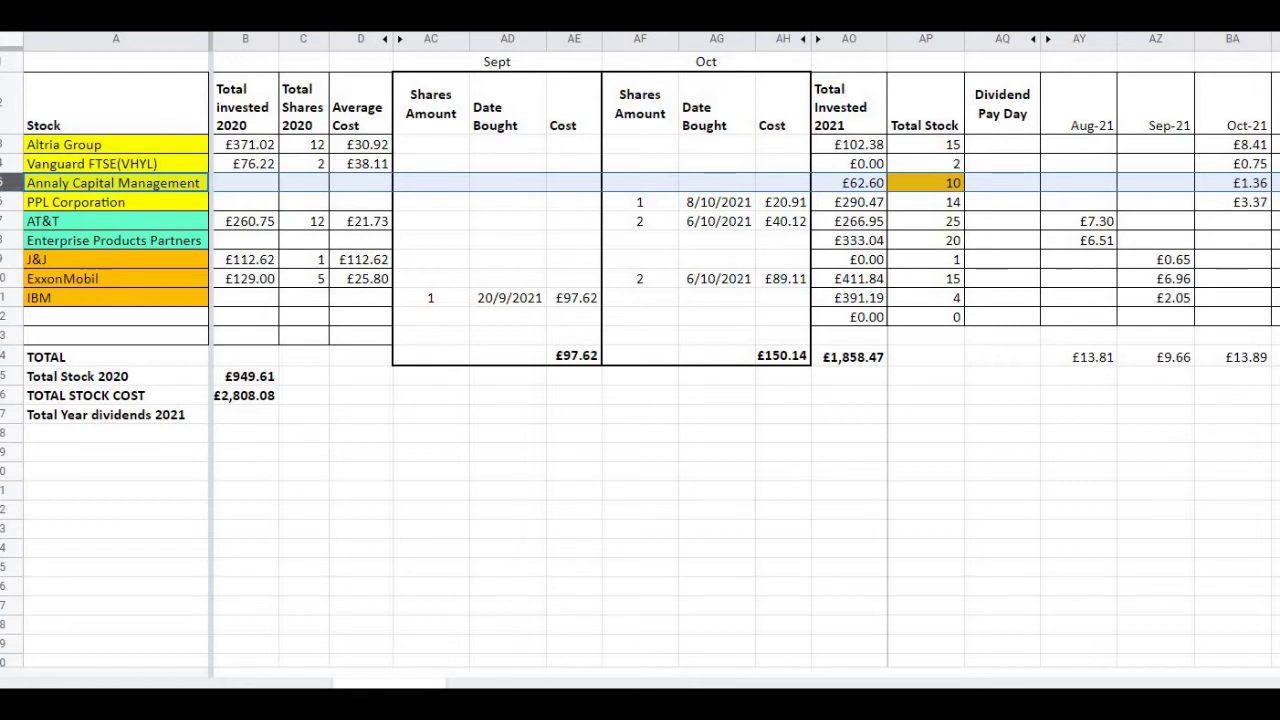
pyautogui.click(5, 202)
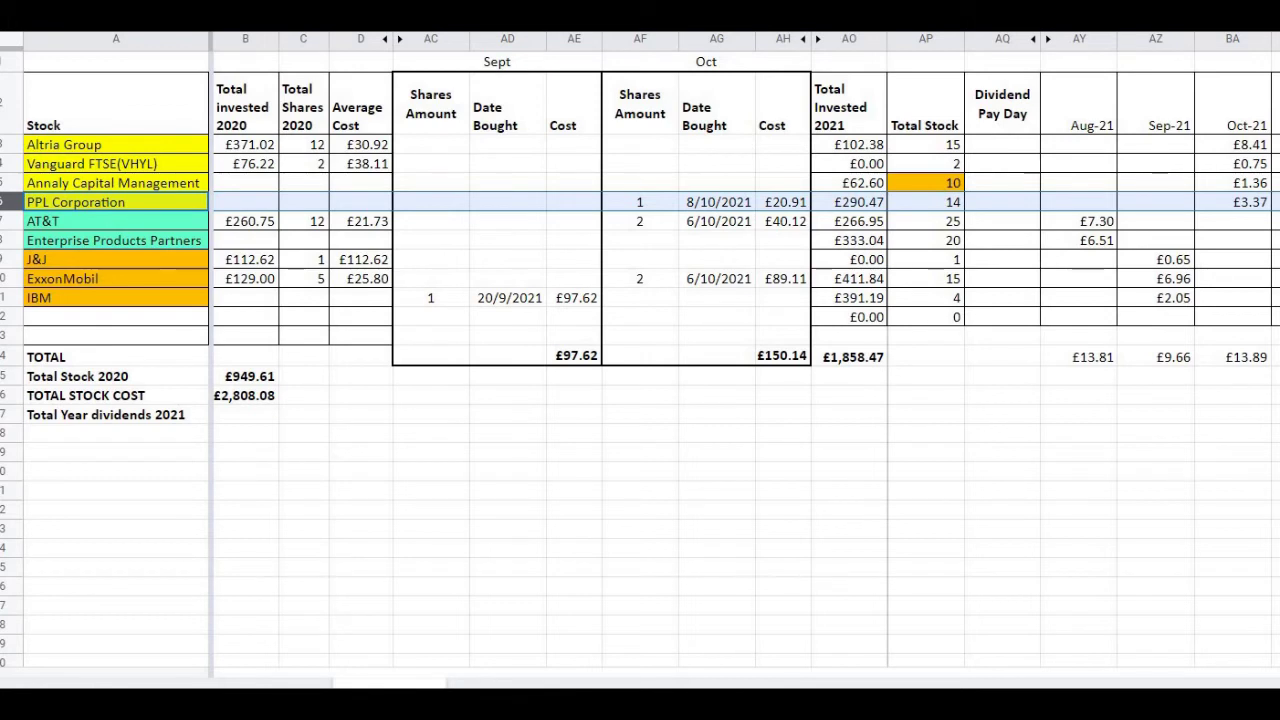
pyautogui.click(1232, 356)
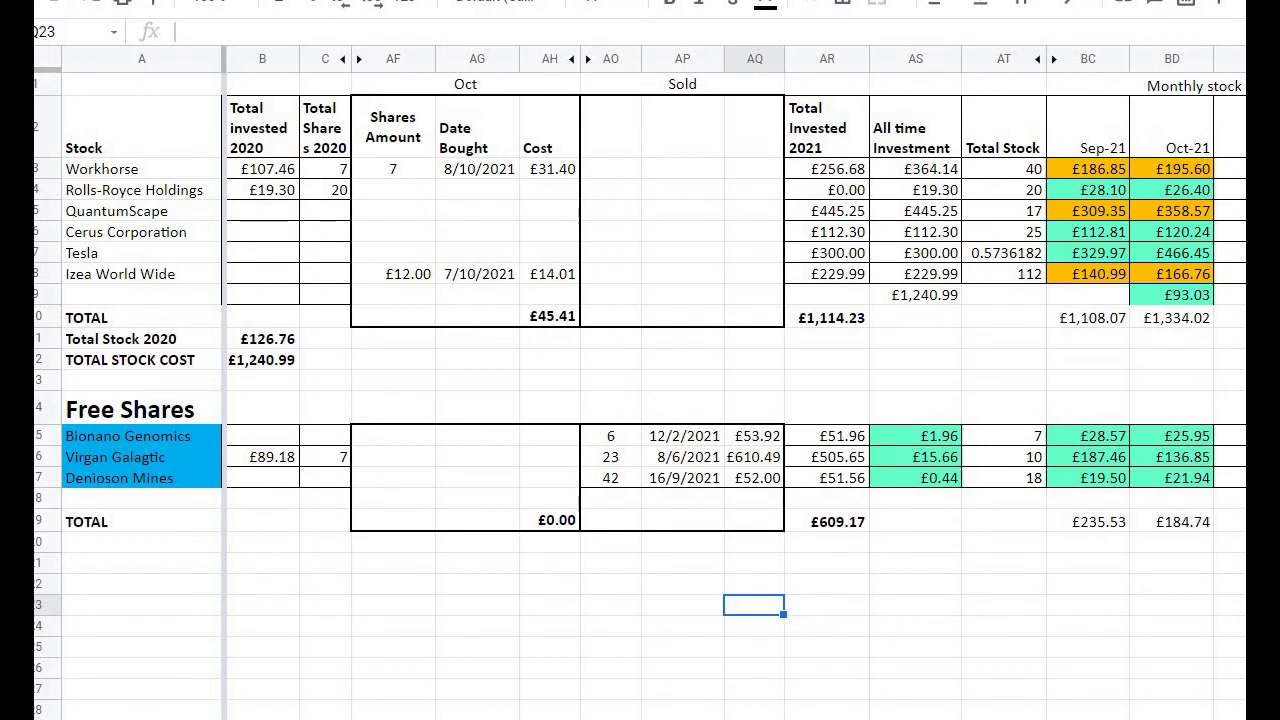
# Review the October share purchases of Workhorse and Izea World Wide on the growth stock sheet
pyautogui.click(47, 169)
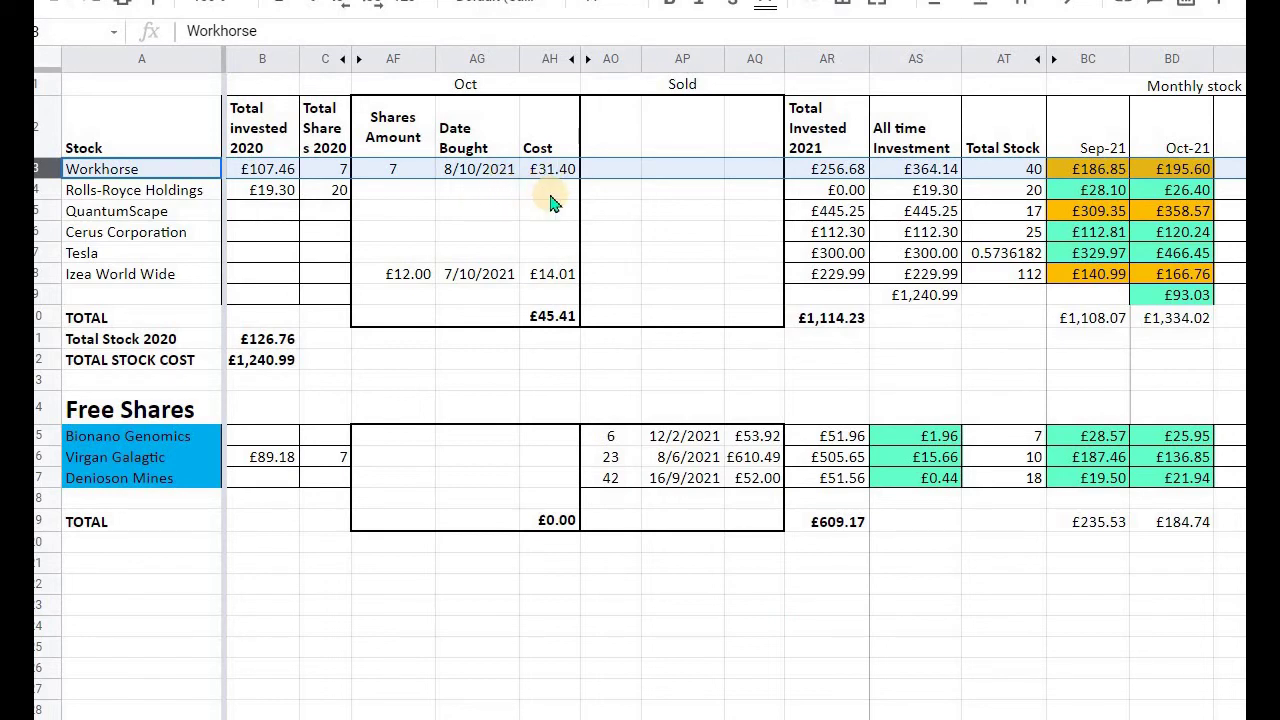
pyautogui.click(44, 274)
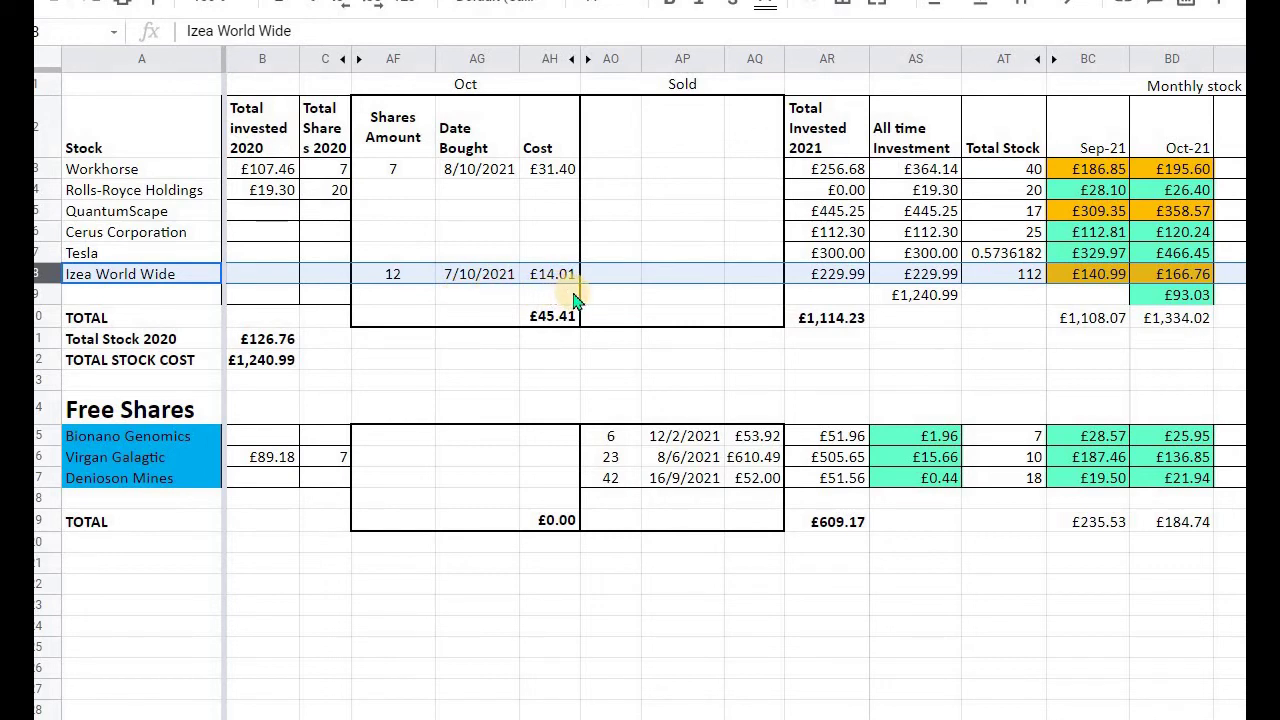
# Examine the Oct-21 values of the growth stocks, starting with Workhorse
pyautogui.click(1172, 58)
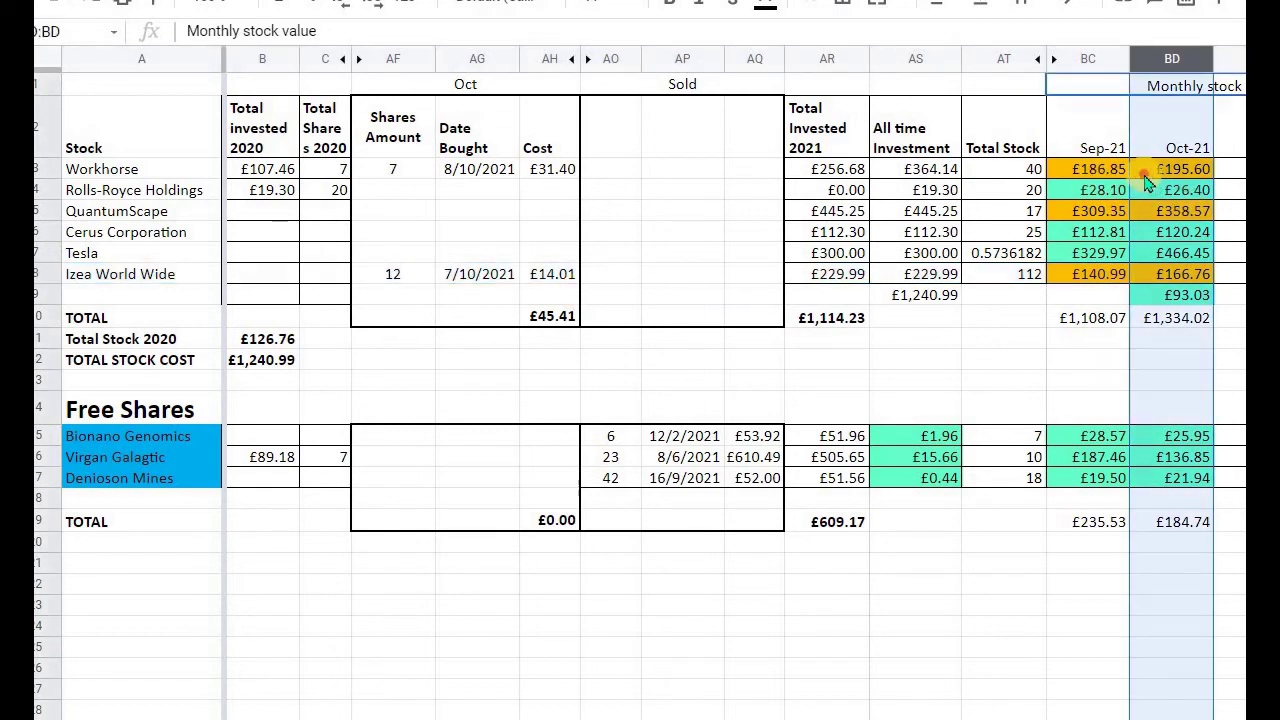
pyautogui.click(1180, 174)
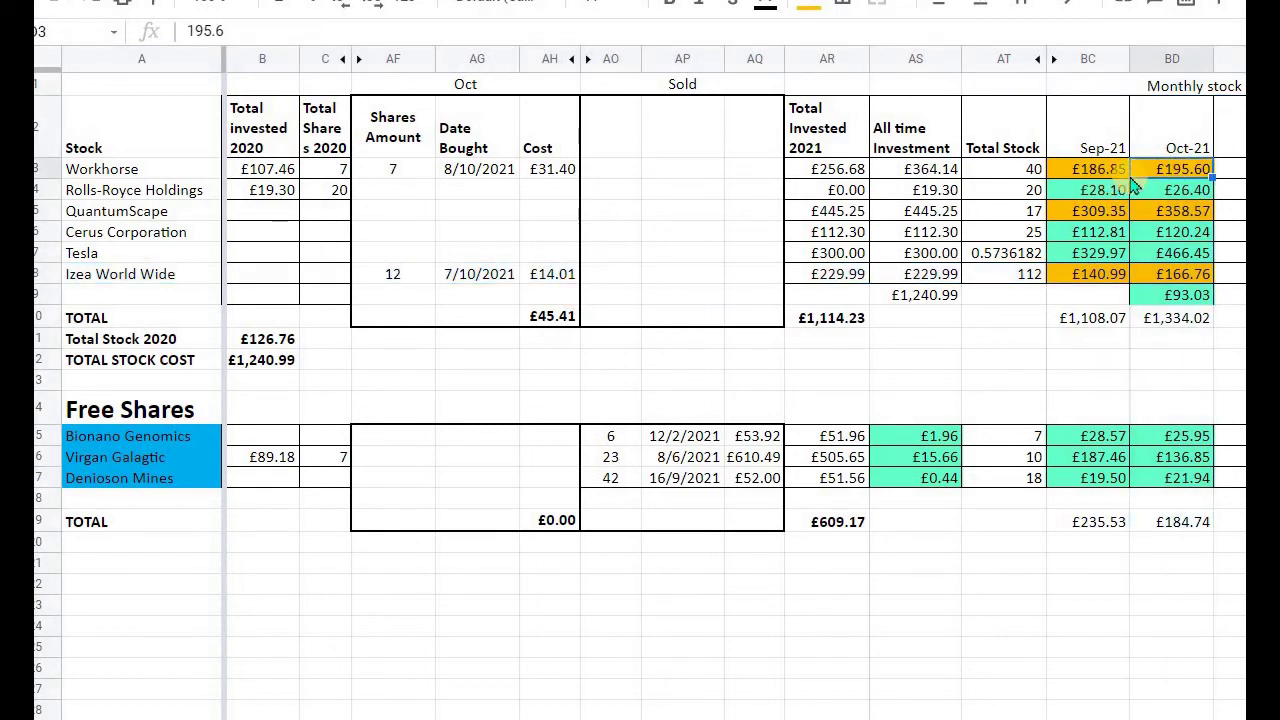